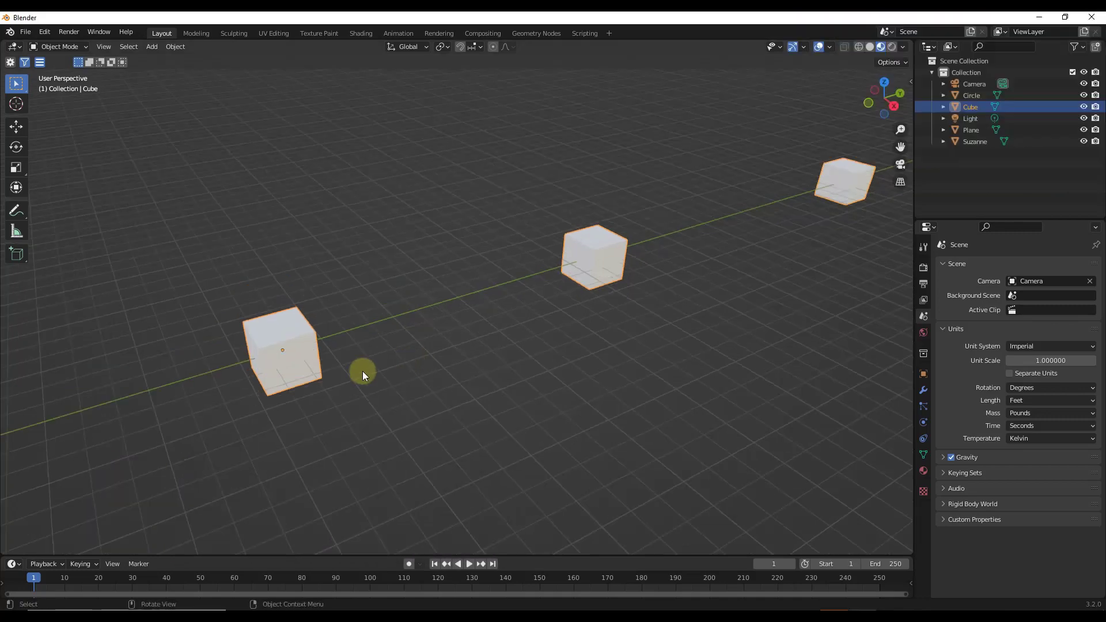
# Step: Bridge the two cubes' facing faces into a straight beam with Bridge Faces, then save
pyautogui.moveTo(362, 371); pyautogui.dragTo(471, 308, button='middle')
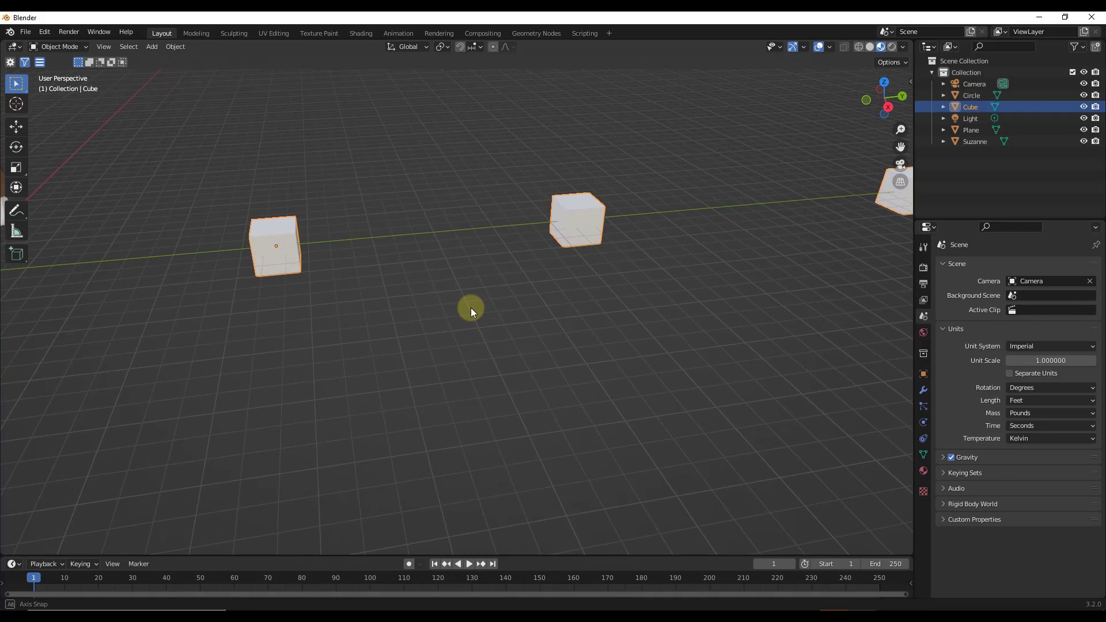
pyautogui.press('Tab')
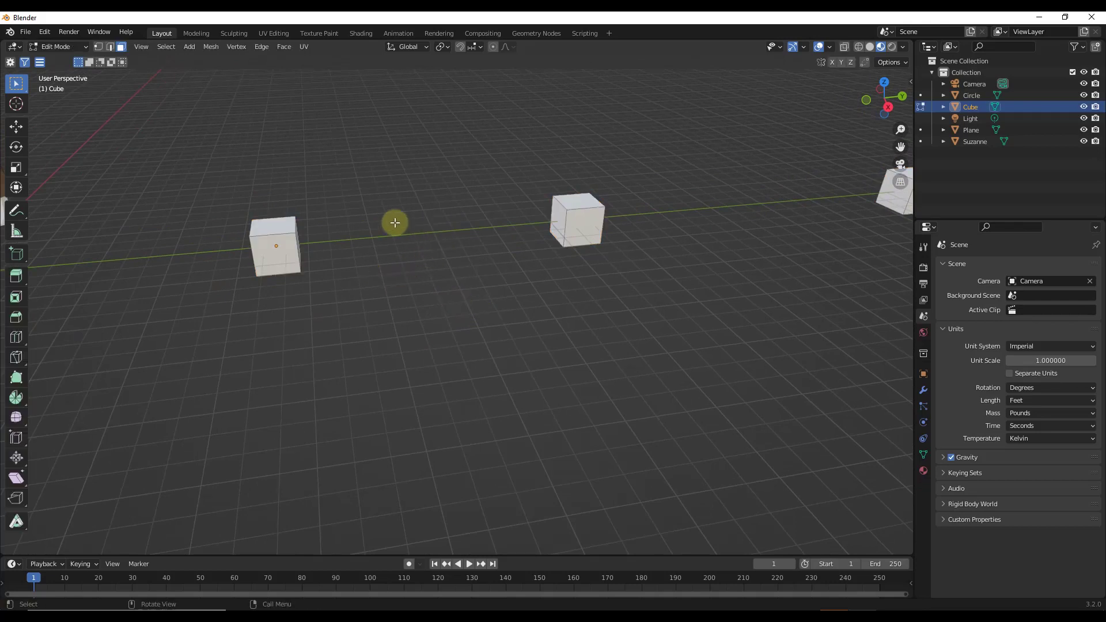
pyautogui.scroll(2, 396, 223)
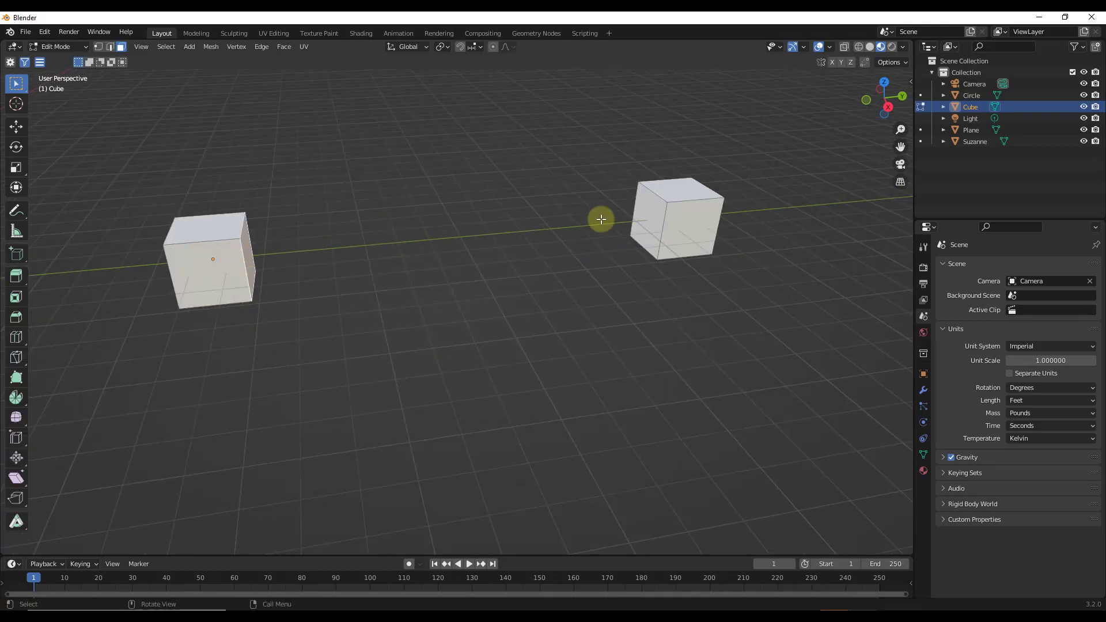
pyautogui.keyDown('shift'); pyautogui.click(638, 217); pyautogui.keyUp('shift')
pyautogui.rightClick(647, 215)
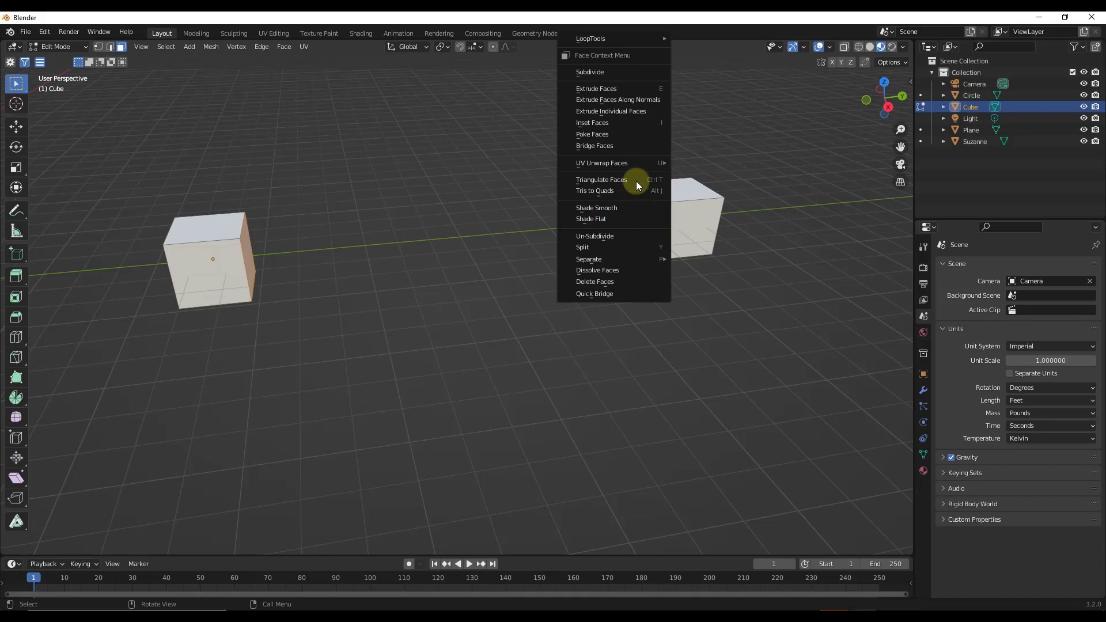
pyautogui.click(618, 147)
pyautogui.moveTo(484, 254)
pyautogui.mouseDown(button='middle')
pyautogui.moveTo(521, 276)
pyautogui.moveTo(667, 235)
pyautogui.moveTo(662, 254)
pyautogui.moveTo(568, 275)
pyautogui.moveTo(500, 260)
pyautogui.mouseUp(button='middle')
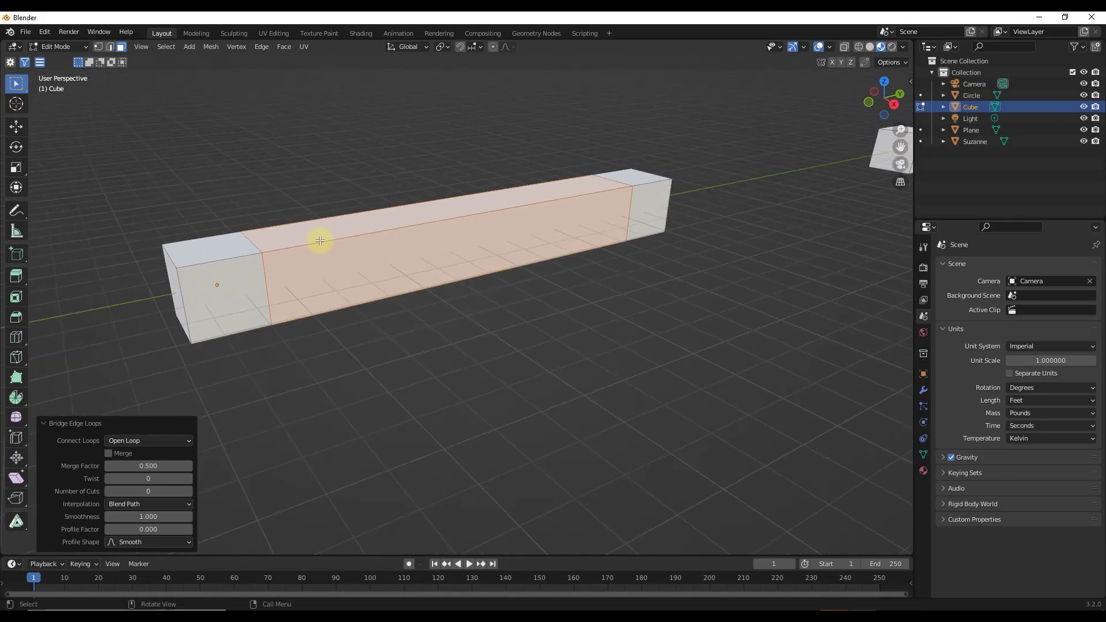
pyautogui.hotkey('ctrl', 's')
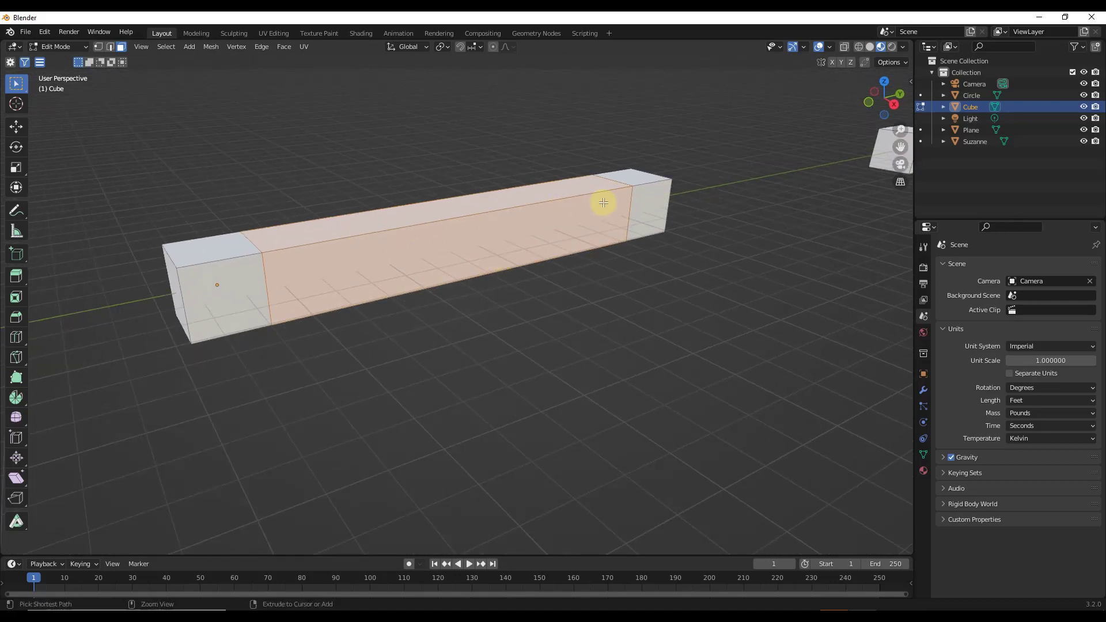
# Step: Undo the beam, redo Bridge Faces between the cubes, and add cut loops
pyautogui.hotkey('ctrl', 'z')
pyautogui.rightClick(250, 272)
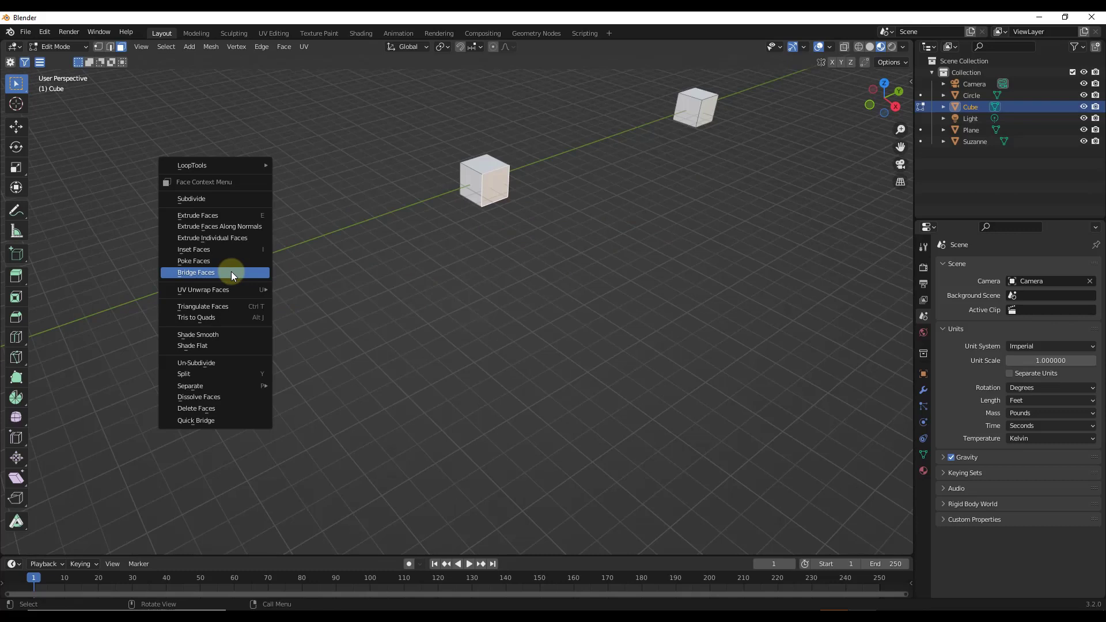
pyautogui.click(230, 271)
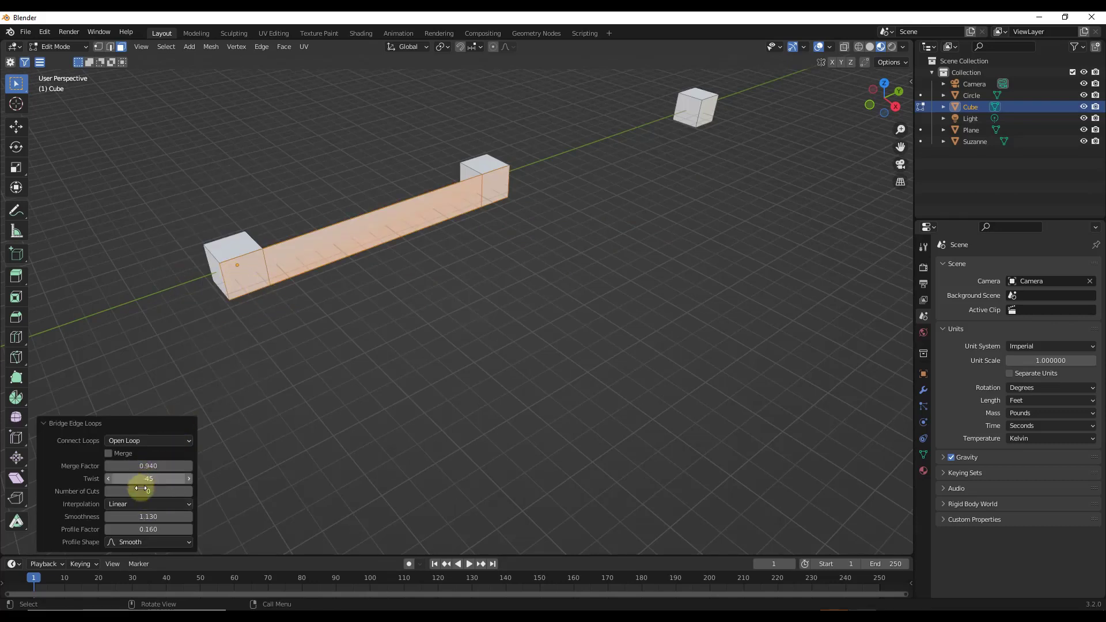
pyautogui.moveTo(148, 494); pyautogui.dragTo(152, 491)
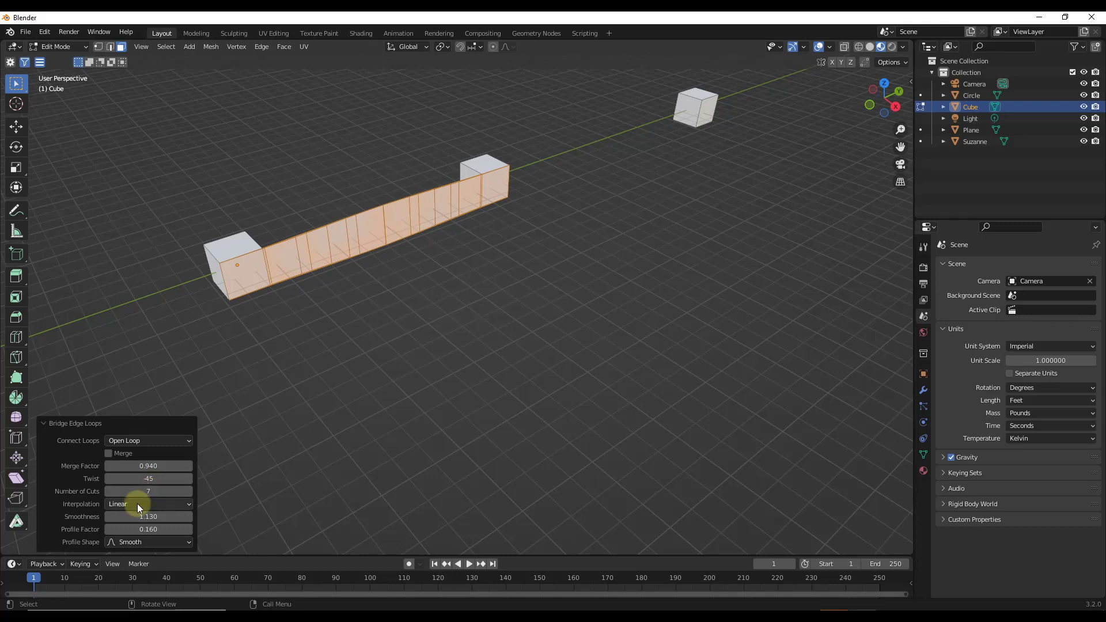
# Step: Try Blend Path, then Blend Surface interpolation with 17 cuts, then undo the bridge
pyautogui.click(137, 504)
pyautogui.click(130, 528)
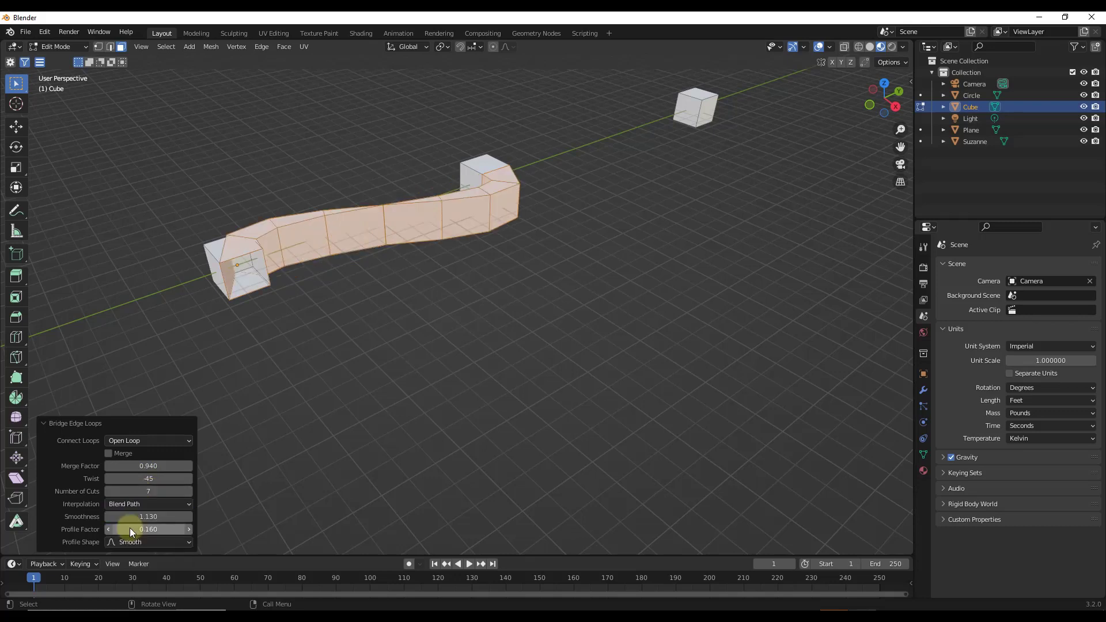
pyautogui.click(133, 503)
pyautogui.click(136, 543)
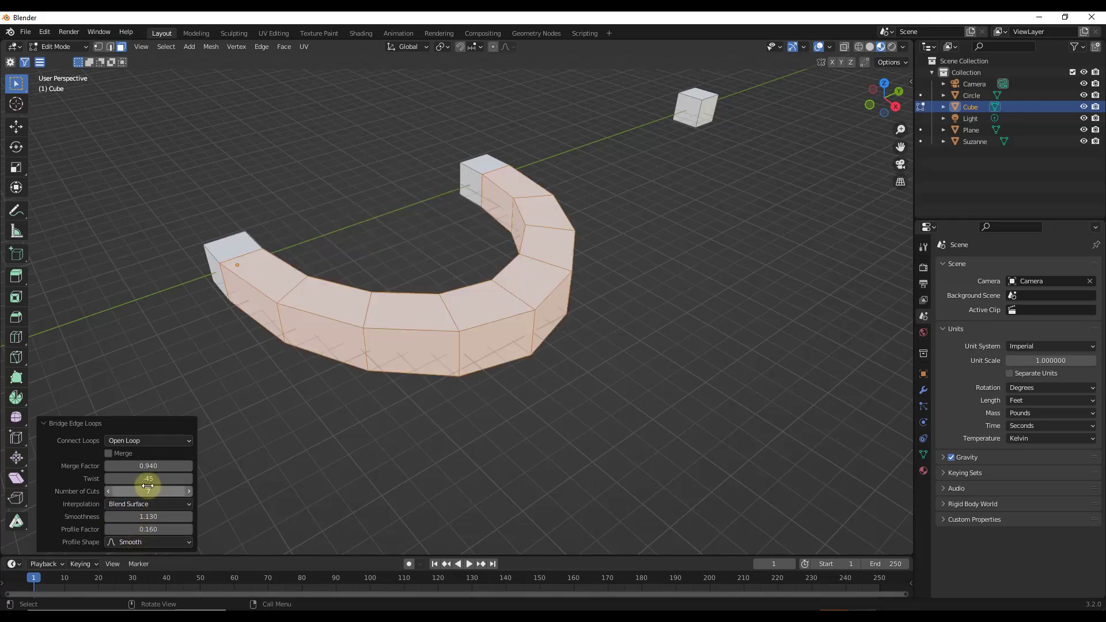
pyautogui.moveTo(146, 490); pyautogui.dragTo(162, 476)
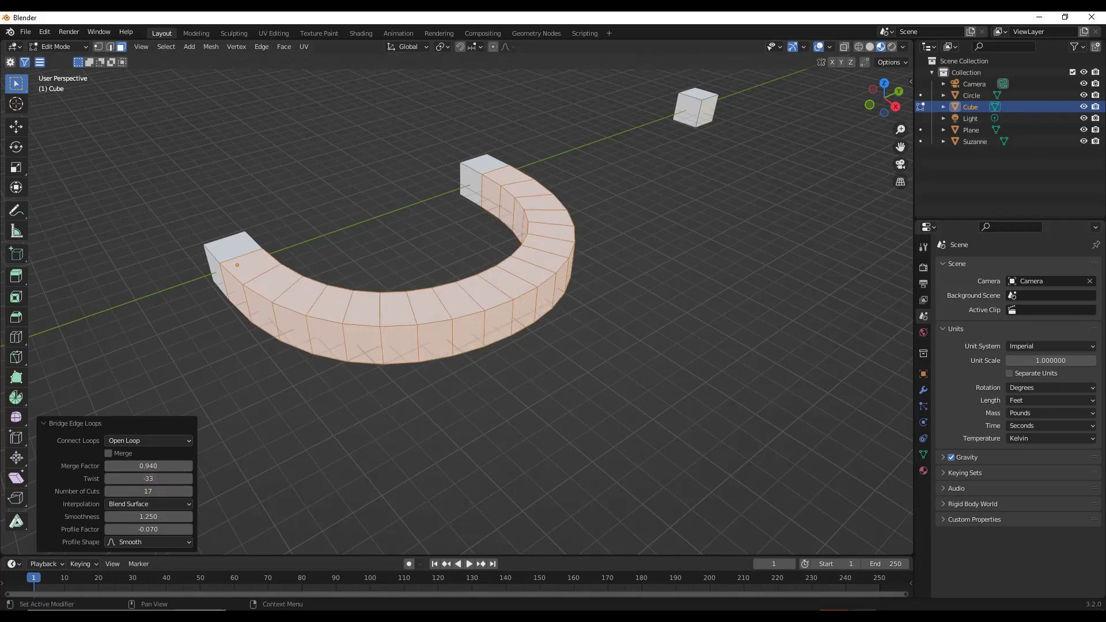
pyautogui.hotkey('ctrl', 'z')
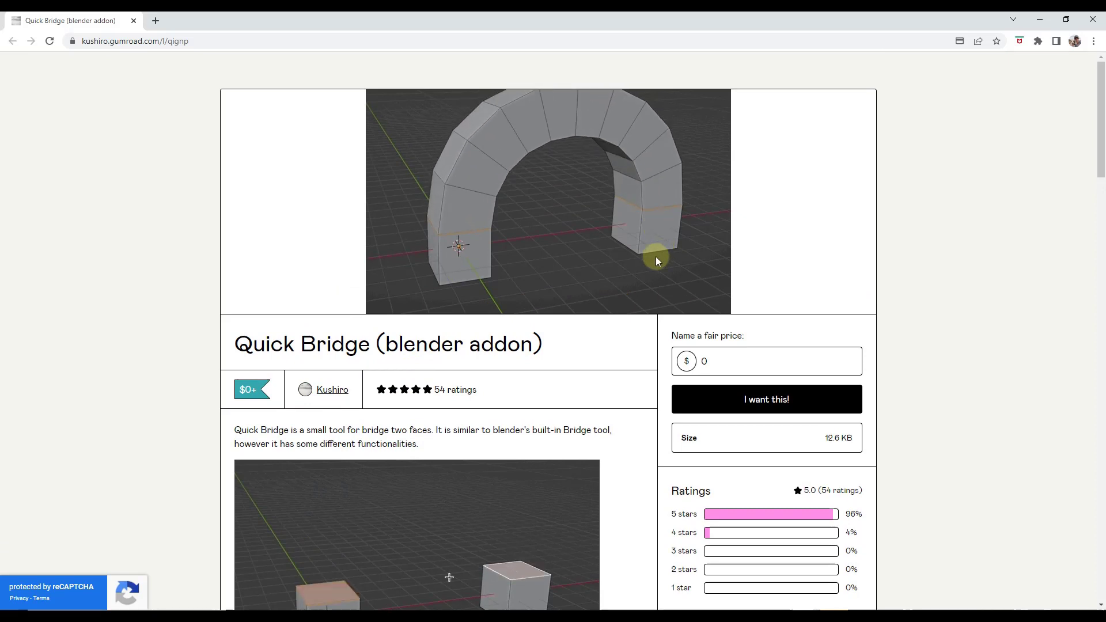
pyautogui.scroll(-3, 493, 242)
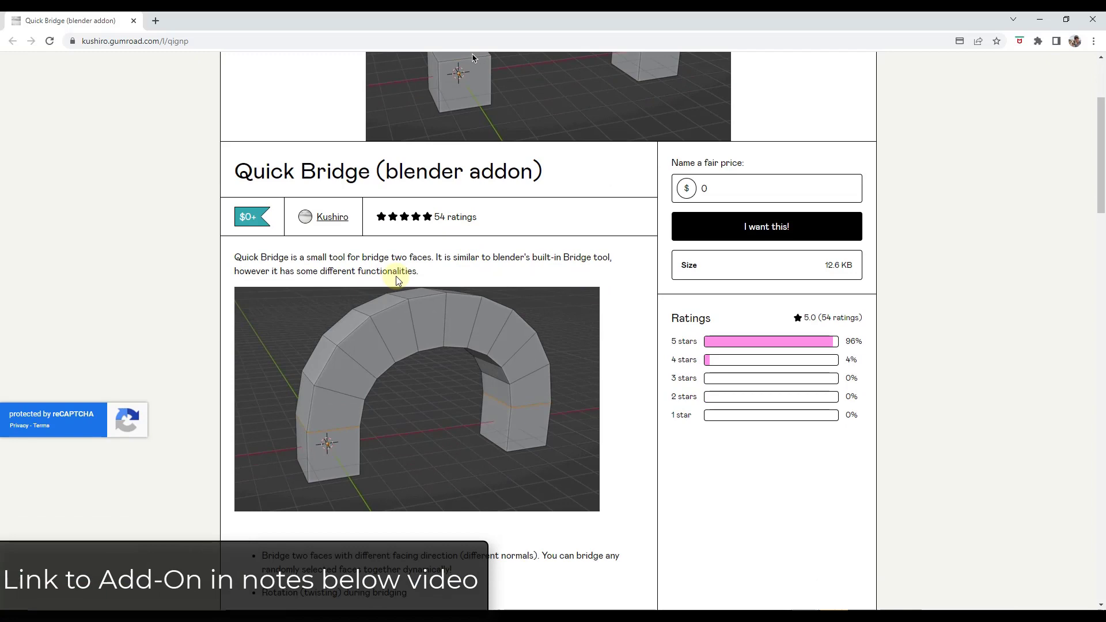
pyautogui.scroll(-2, 427, 271)
pyautogui.scroll(-3, 561, 330)
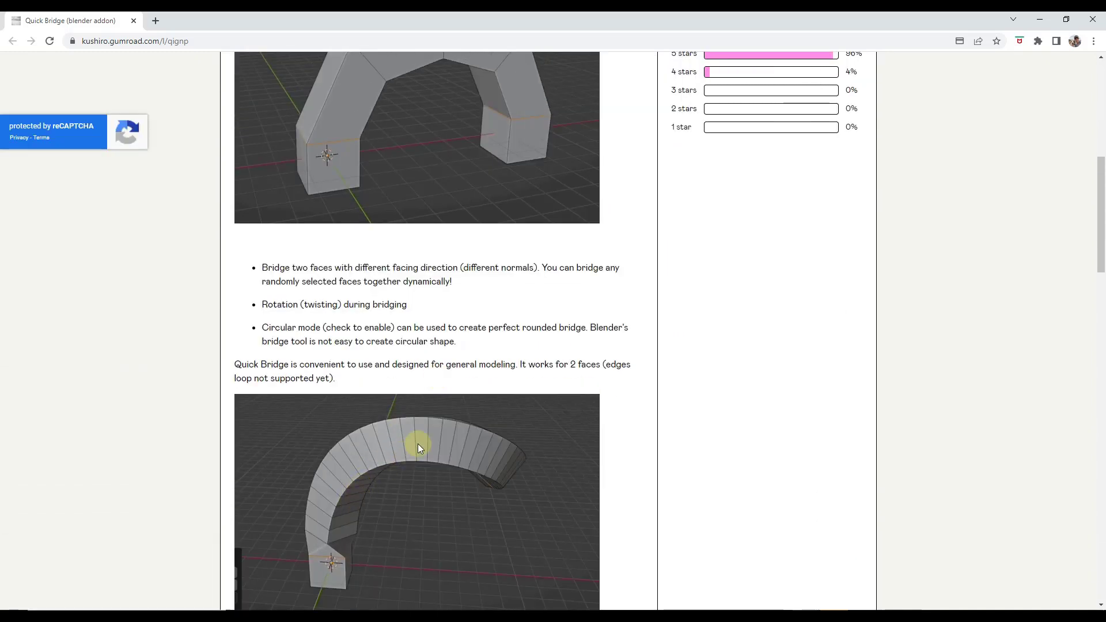
pyautogui.scroll(-8, 458, 428)
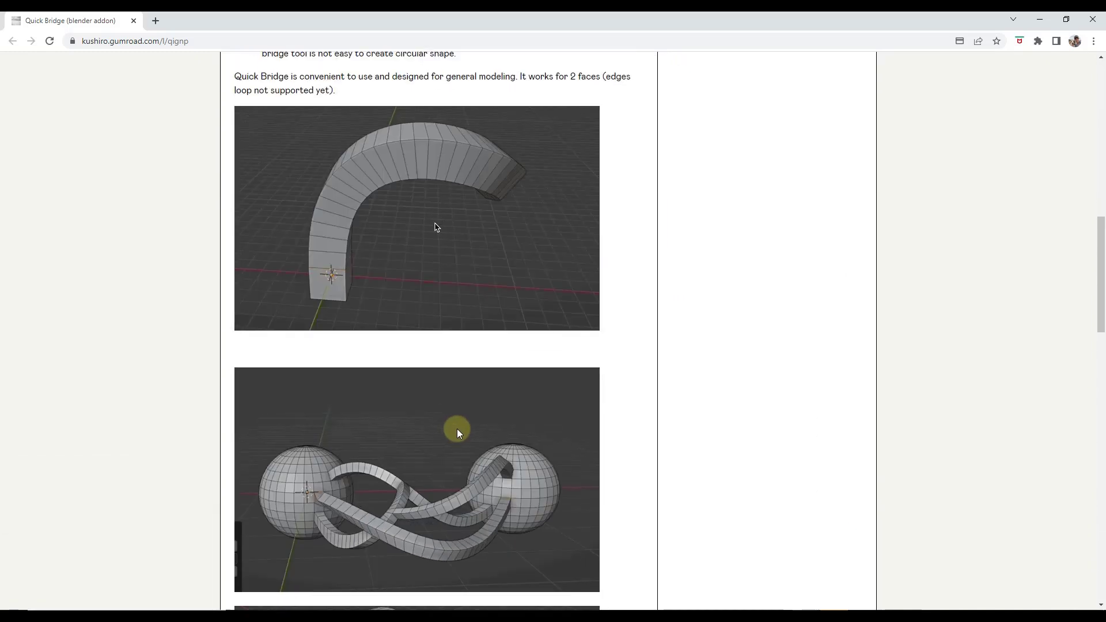
pyautogui.scroll(-3, 475, 417)
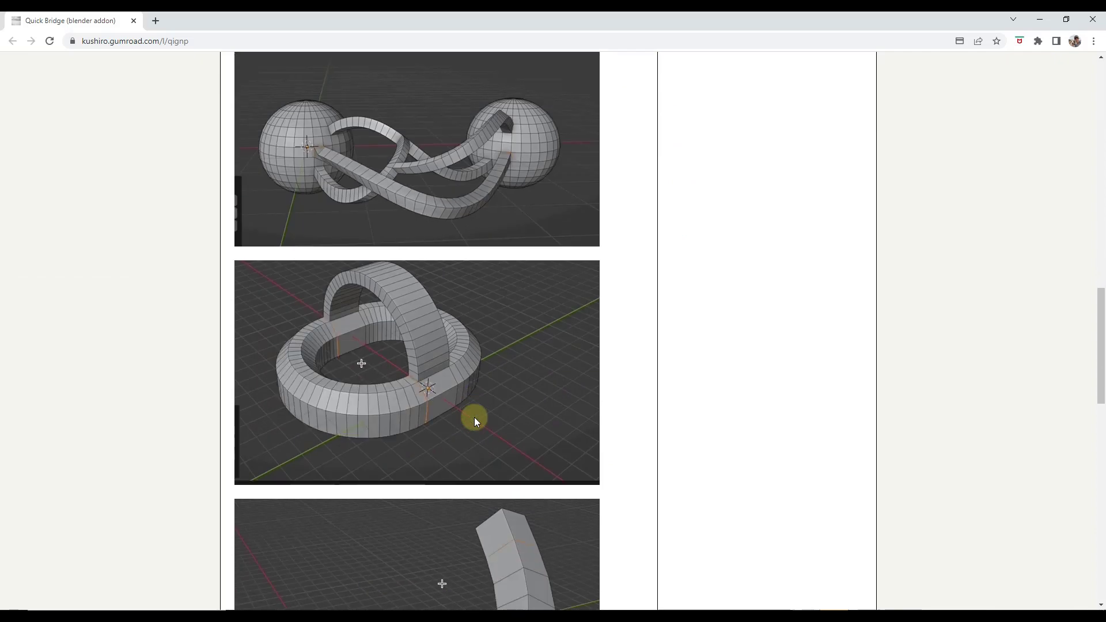
pyautogui.scroll(-4, 474, 419)
pyautogui.scroll(-8, 483, 420)
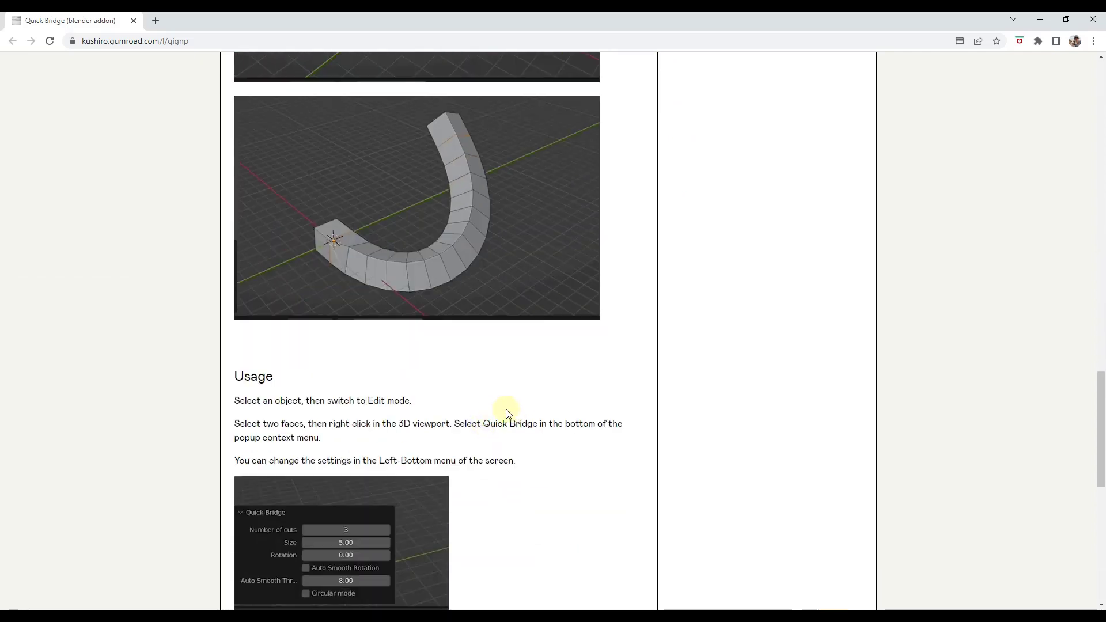
pyautogui.scroll(-2, 539, 415)
pyautogui.scroll(16, 533, 426)
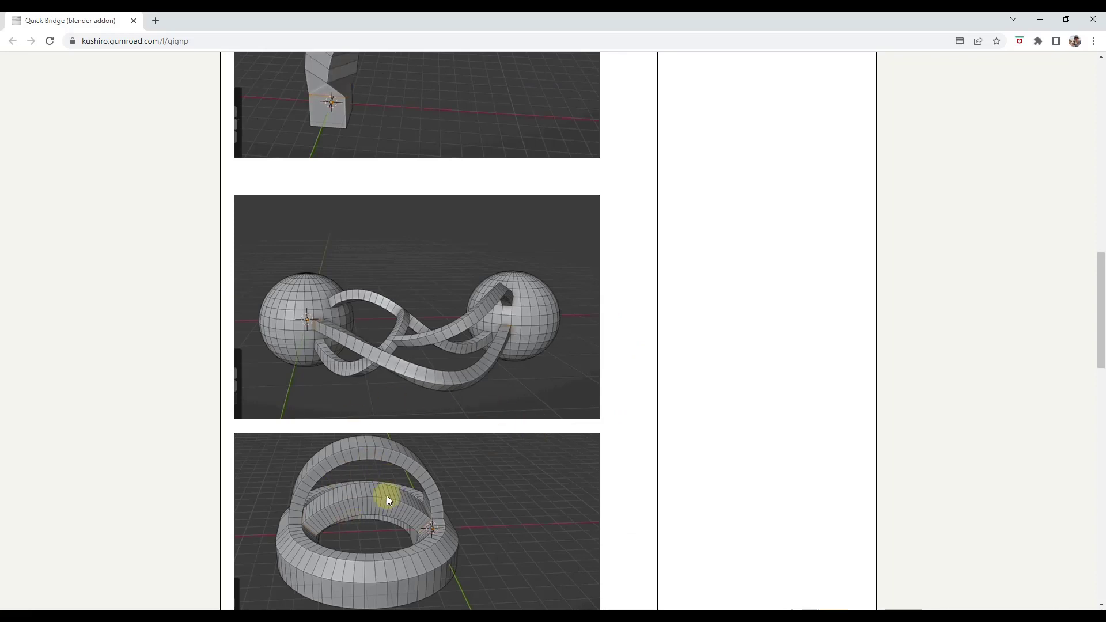
pyautogui.scroll(13, 387, 499)
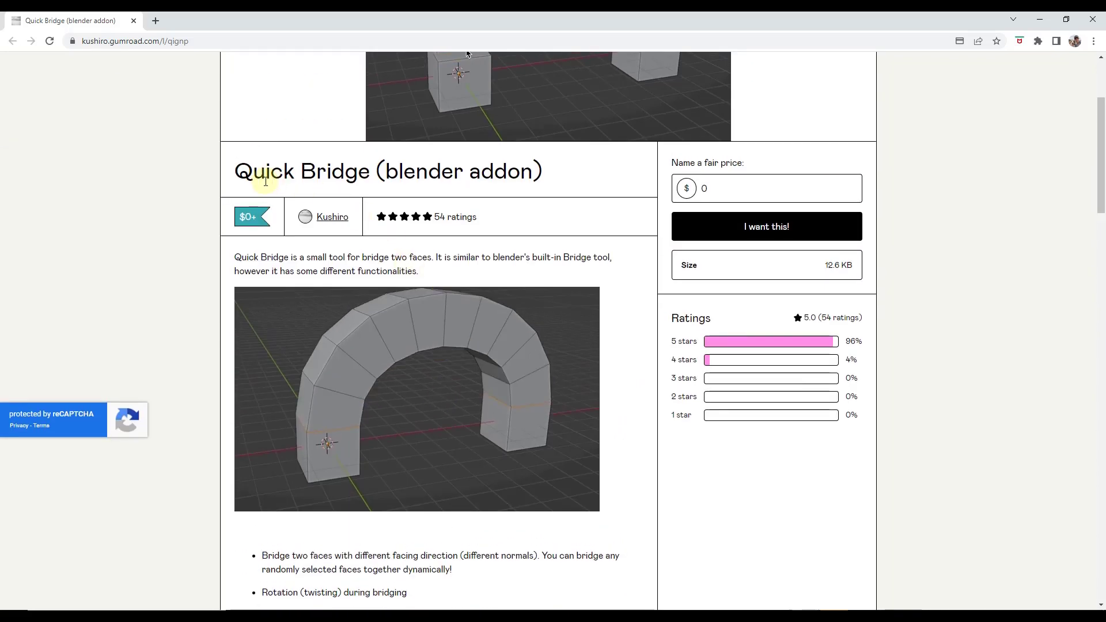
pyautogui.click(797, 230)
pyautogui.scroll(3, 288, 259)
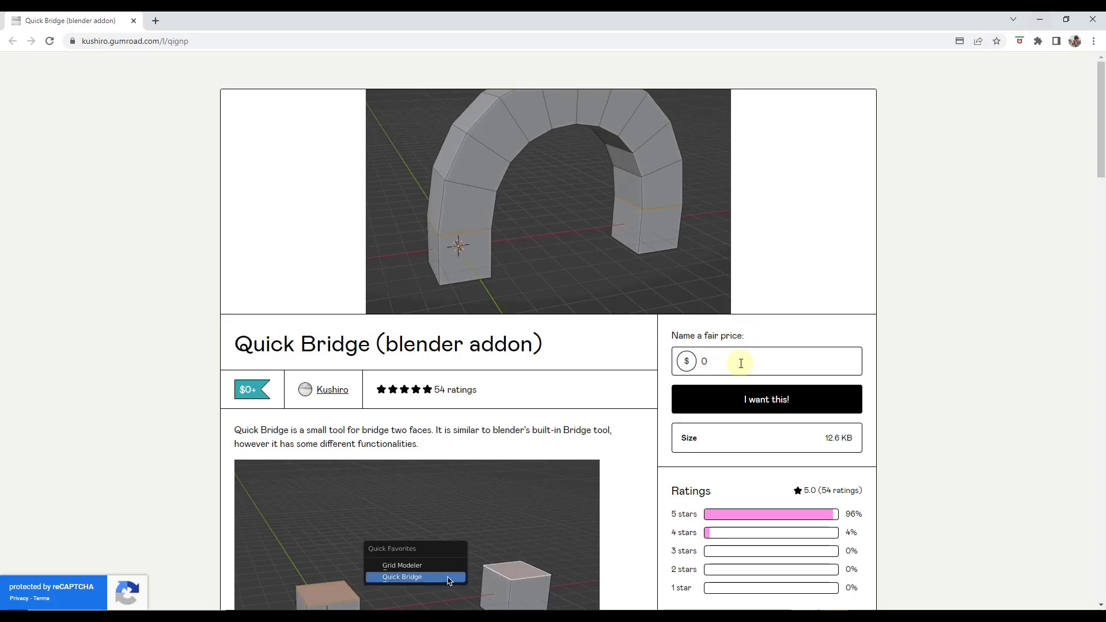
# Step: Back in Blender, join the cubes' facing faces with a Quick Bridge arch of 12 cuts and size 2.12
pyautogui.click(1049, 23)
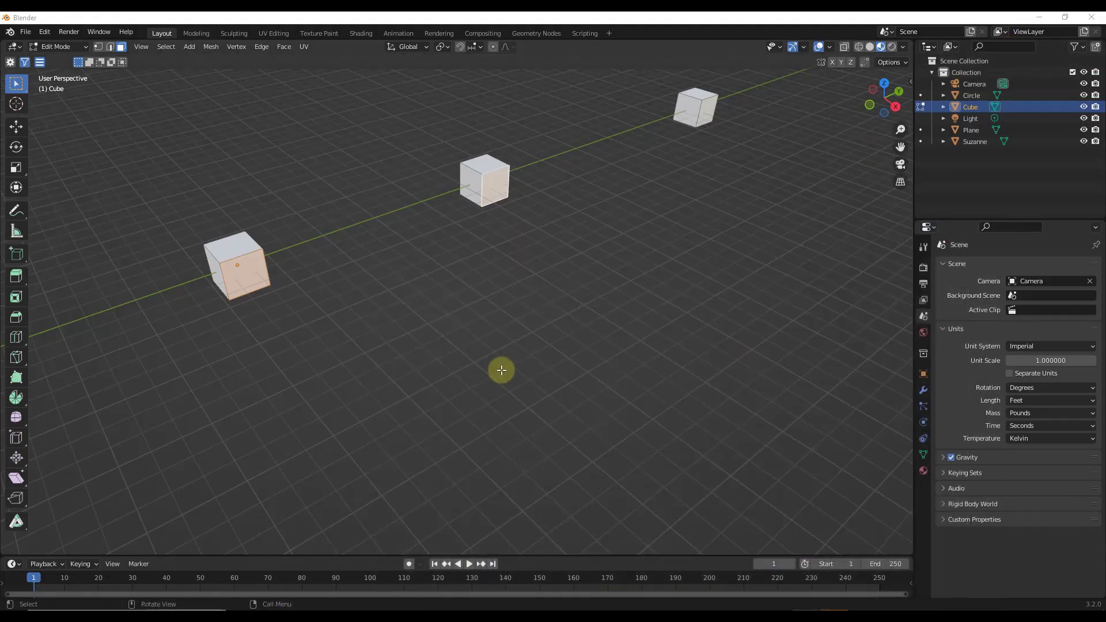
pyautogui.moveTo(394, 245); pyautogui.dragTo(389, 243, button='middle')
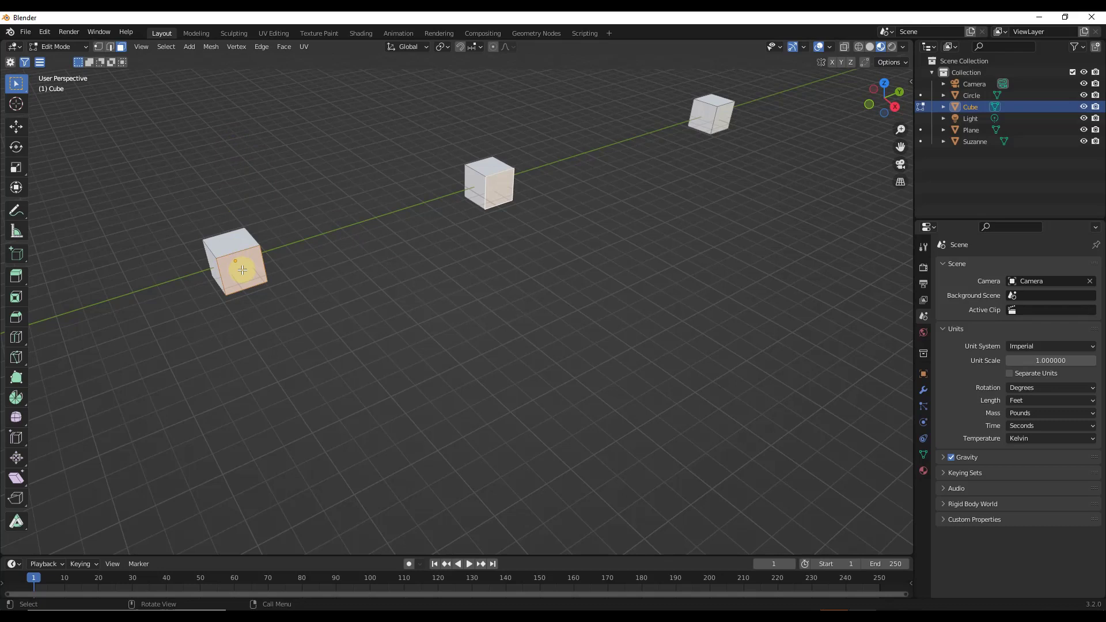
pyautogui.moveTo(303, 235); pyautogui.dragTo(308, 241, button='middle')
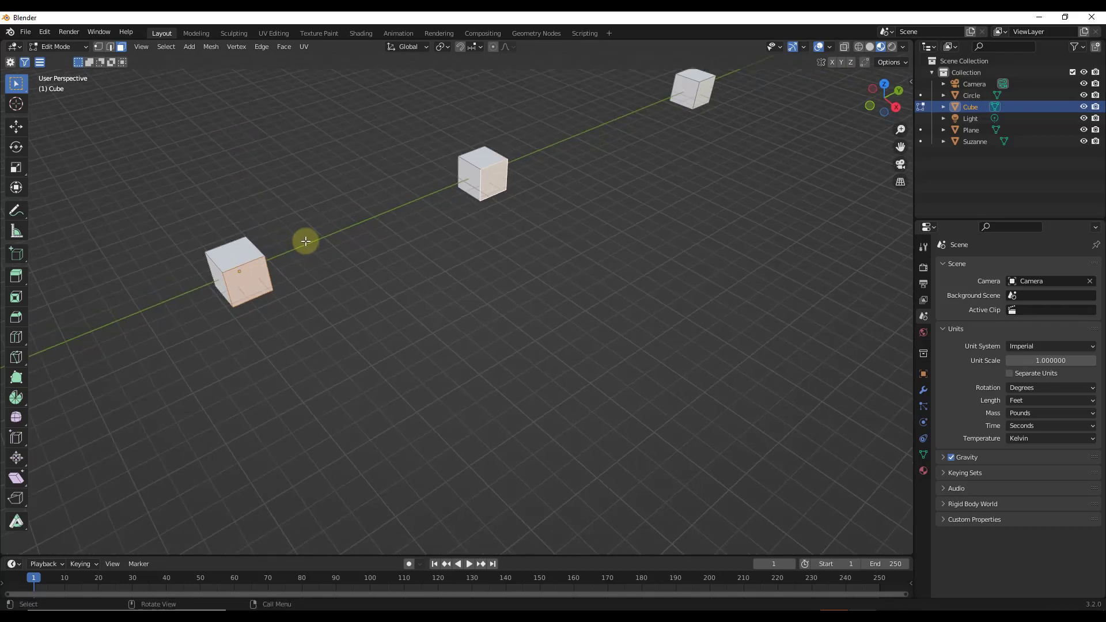
pyautogui.press('Tab')
pyautogui.press('Tab')
pyautogui.click(271, 277)
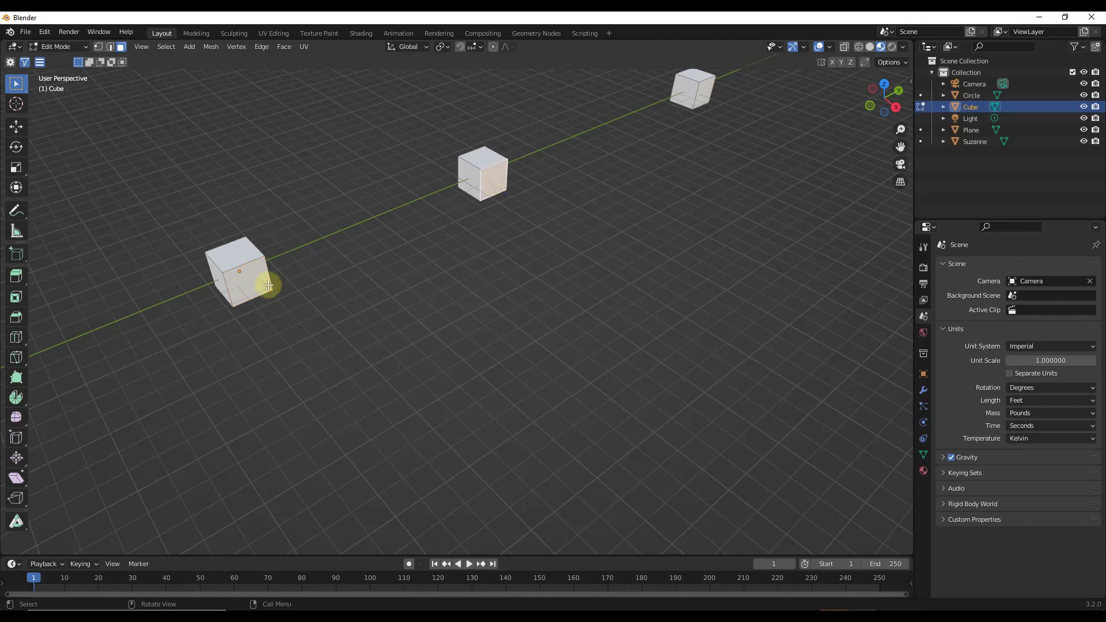
pyautogui.click(276, 283)
pyautogui.rightClick(240, 283)
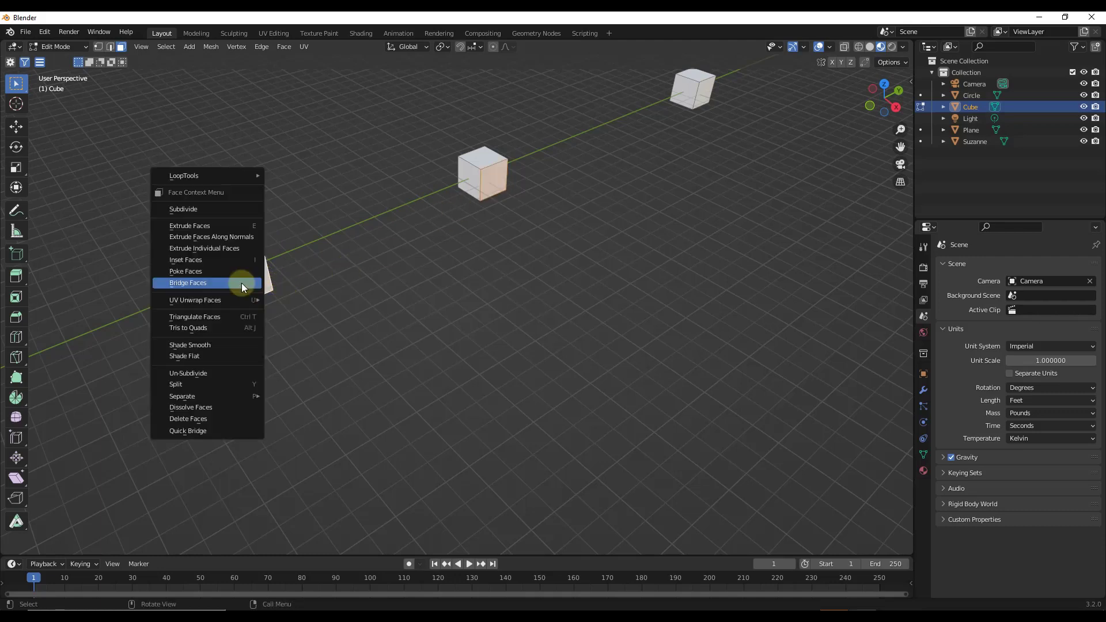
pyautogui.click(198, 426)
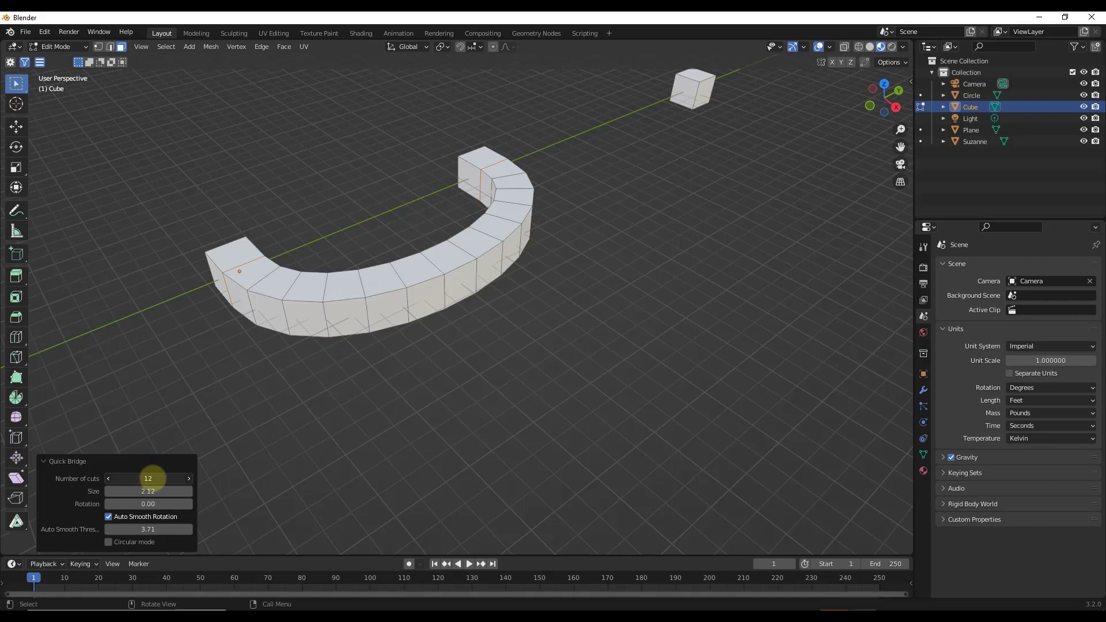
# Step: Raise the Quick Bridge arch to 24 cuts and twist it, toggling Auto Smooth Rotation off and on
pyautogui.moveTo(150, 478); pyautogui.dragTo(189, 491)
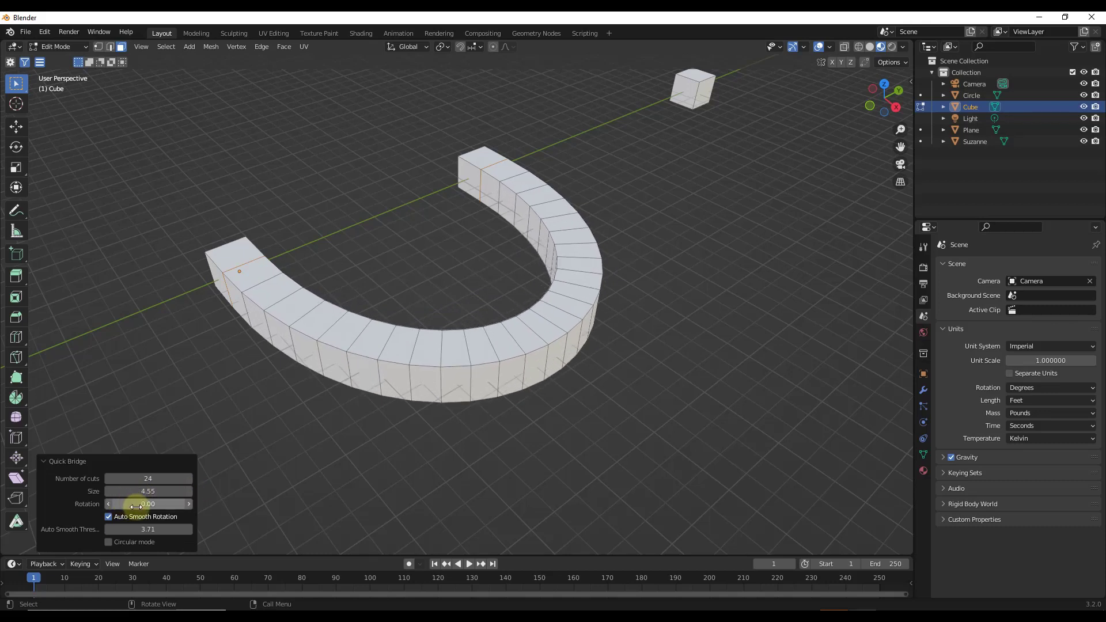
pyautogui.moveTo(140, 505); pyautogui.dragTo(374, 501)
pyautogui.click(108, 517)
pyautogui.click(108, 516)
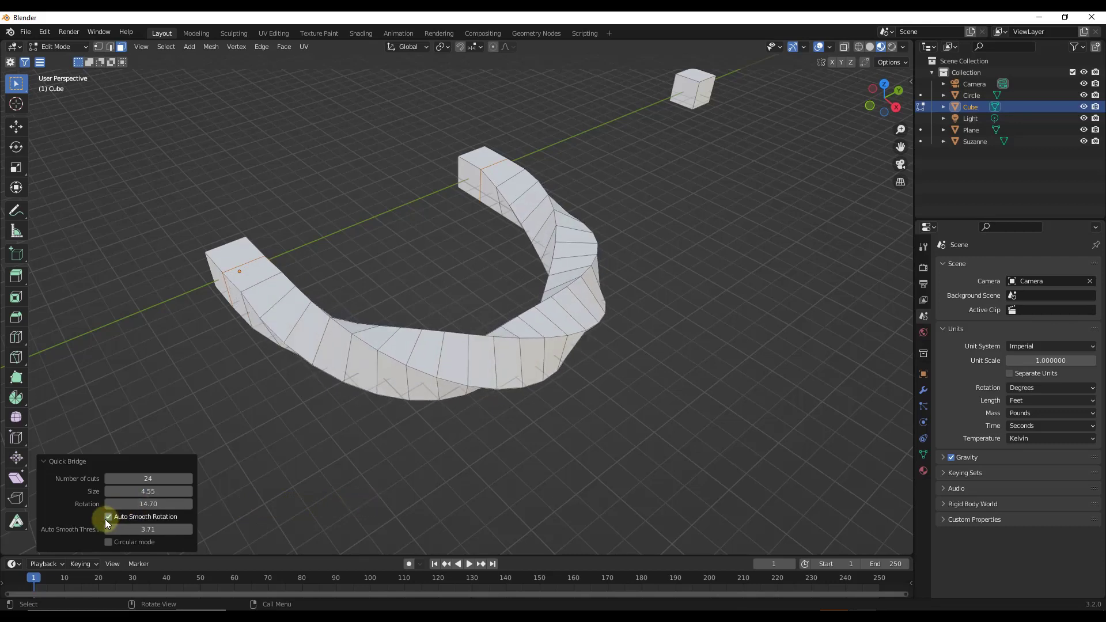
# Step: Set the bridge rotation to 19.44 and enable Circular mode
pyautogui.moveTo(148, 504); pyautogui.dragTo(148, 531)
pyautogui.moveTo(536, 219)
pyautogui.mouseDown(button='middle')
pyautogui.moveTo(540, 199)
pyautogui.moveTo(537, 244)
pyautogui.moveTo(538, 219)
pyautogui.mouseUp(button='middle')
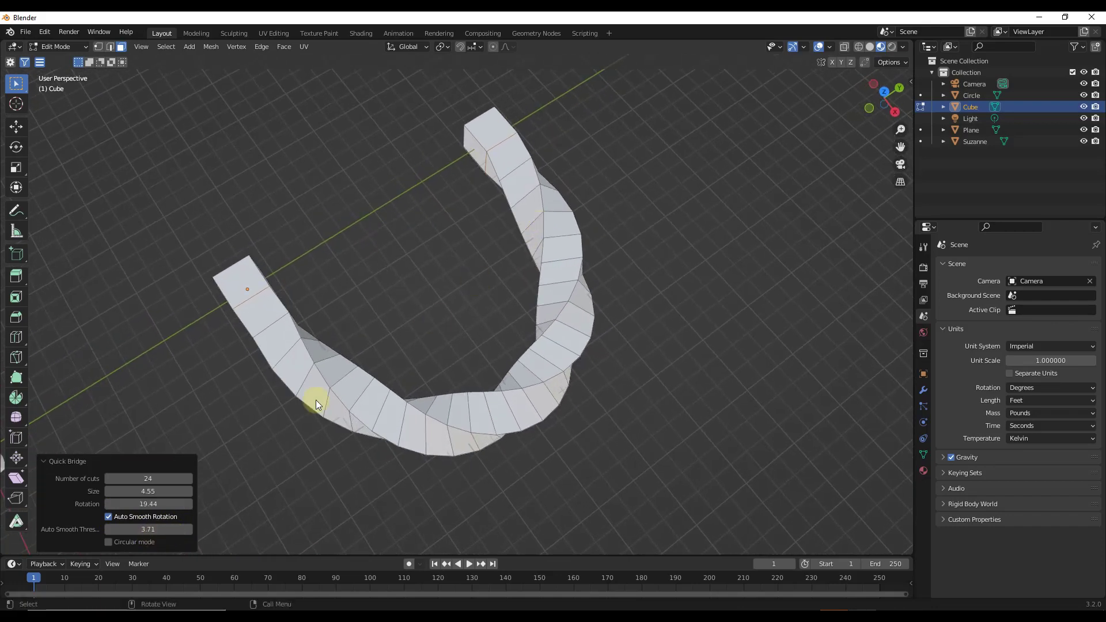
pyautogui.click(130, 541)
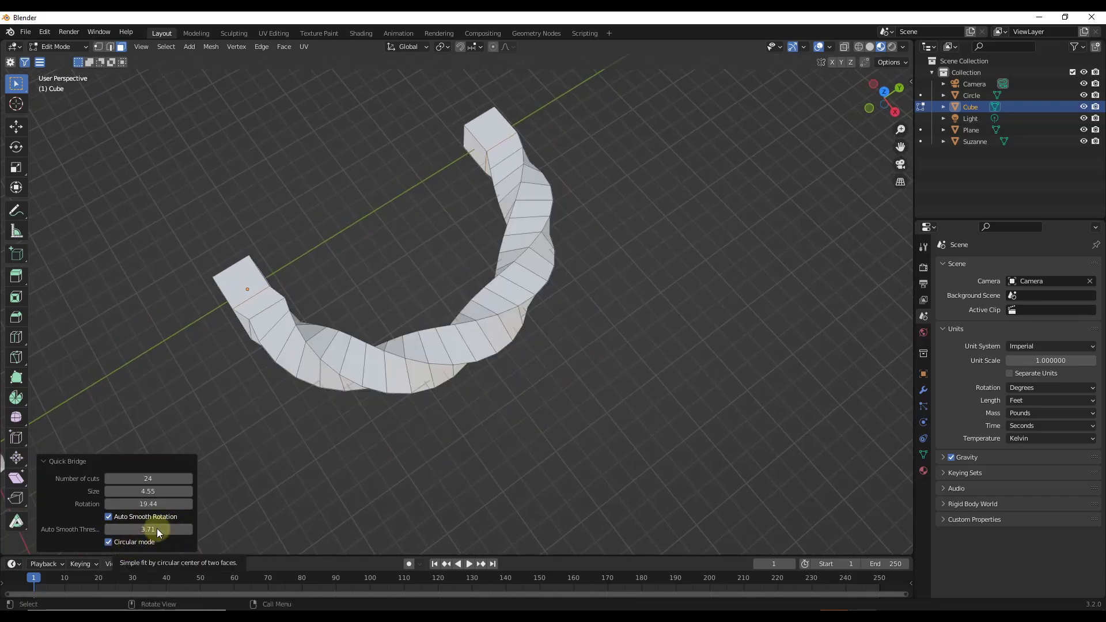
pyautogui.moveTo(270, 282); pyautogui.dragTo(476, 293, button='middle')
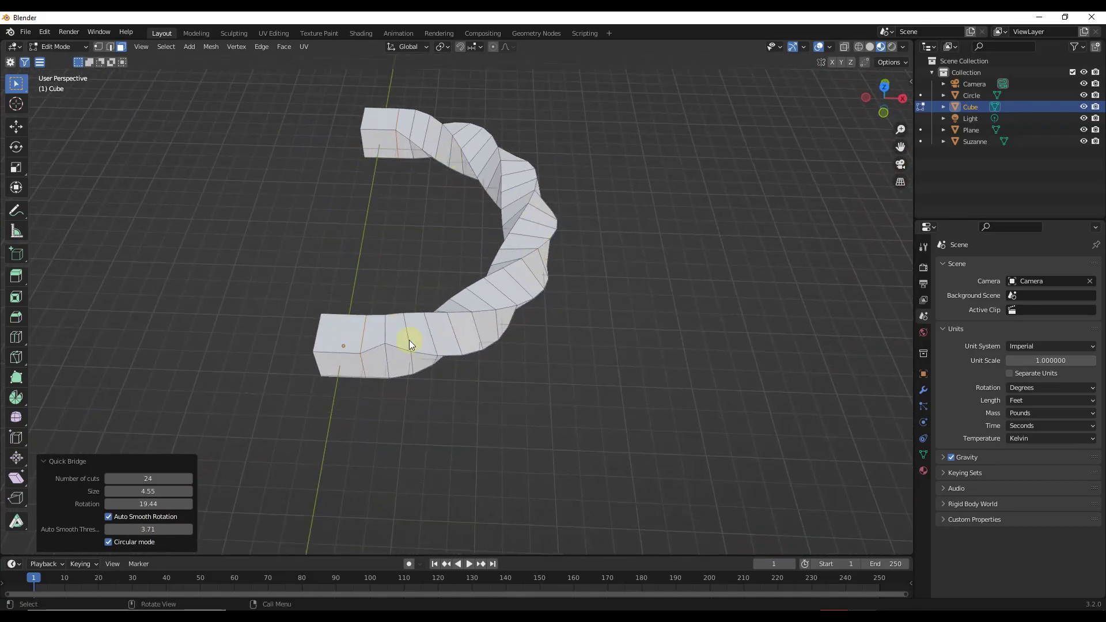
pyautogui.scroll(-6, 364, 359)
# Step: Frame the second pair of cubes and Quick Bridge their selected faces
pyautogui.moveTo(502, 254); pyautogui.dragTo(525, 135, button='middle')
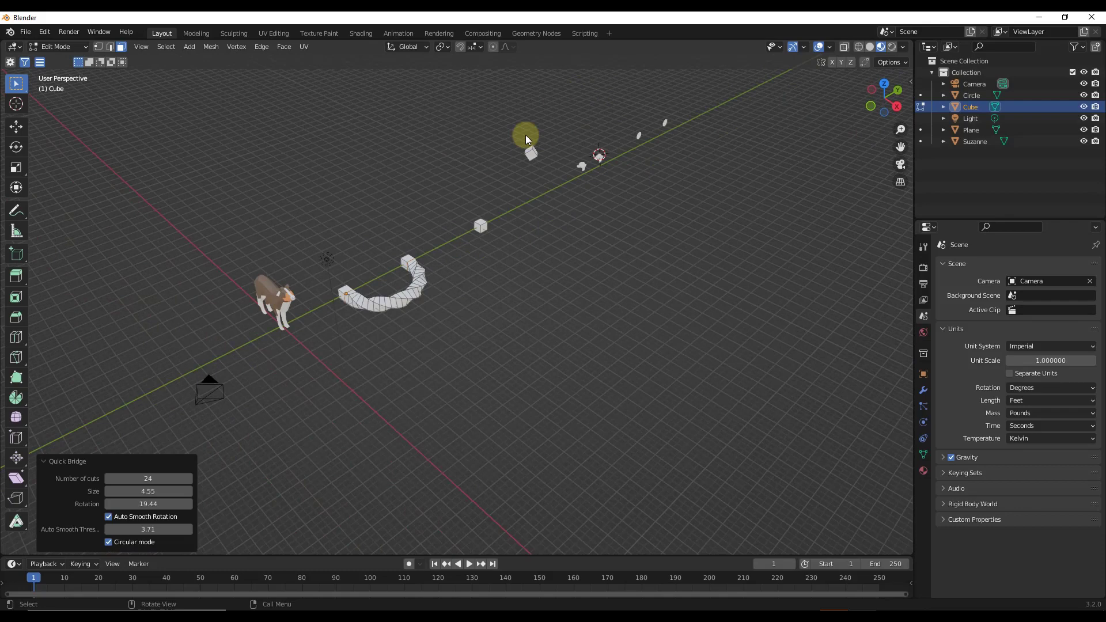
pyautogui.scroll(3, 526, 135)
pyautogui.scroll(2, 402, 371)
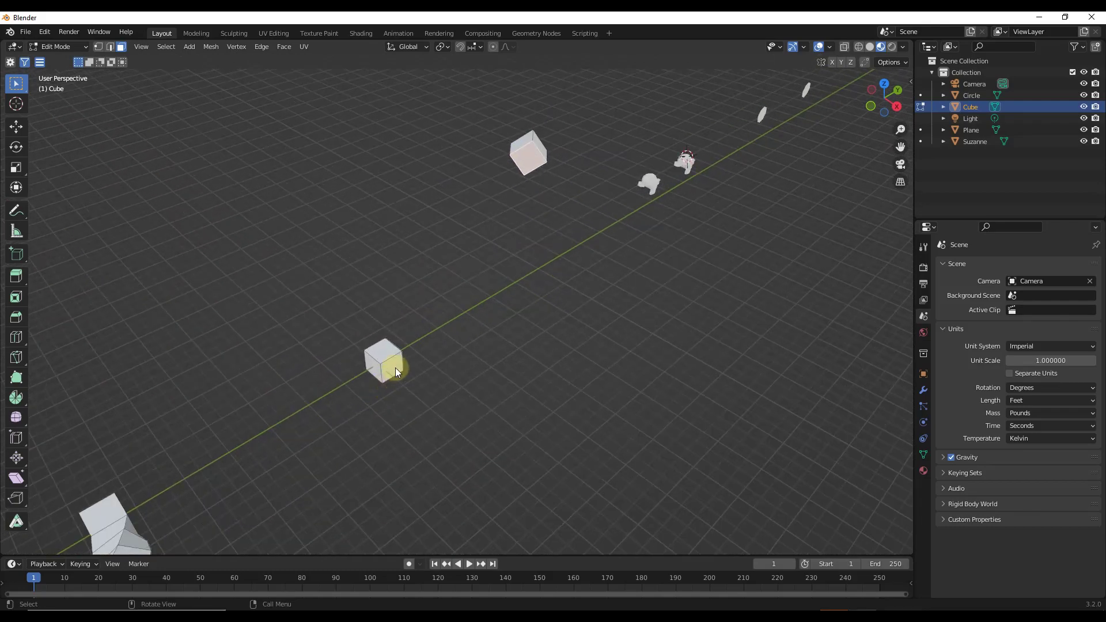
pyautogui.scroll(2, 491, 302)
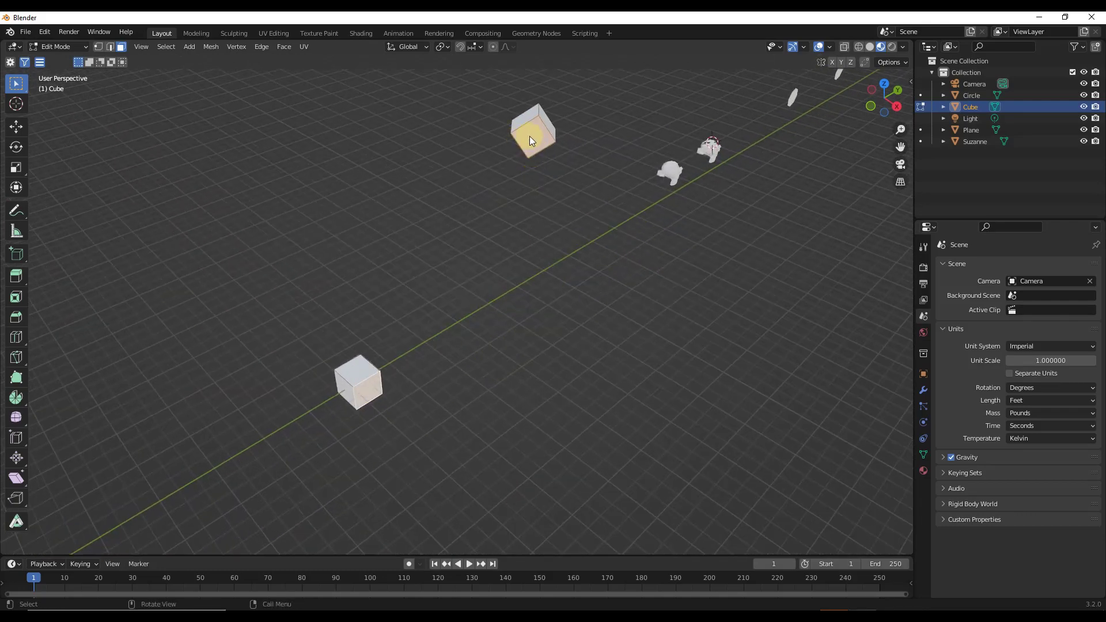
pyautogui.moveTo(529, 140); pyautogui.dragTo(523, 248, button='middle')
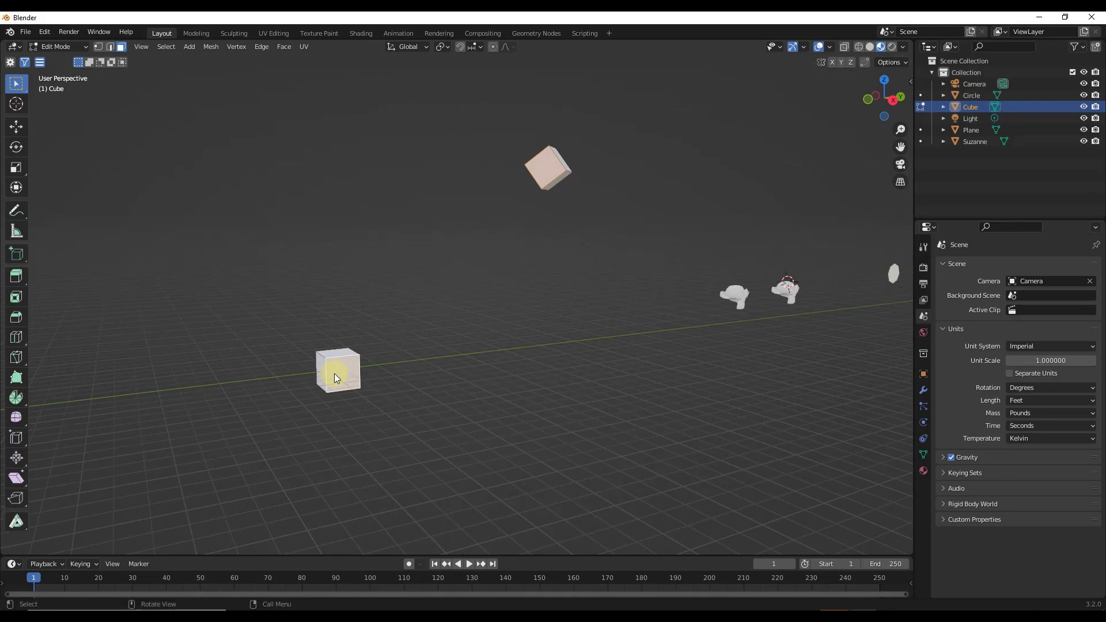
pyautogui.rightClick(510, 221)
pyautogui.click(501, 291)
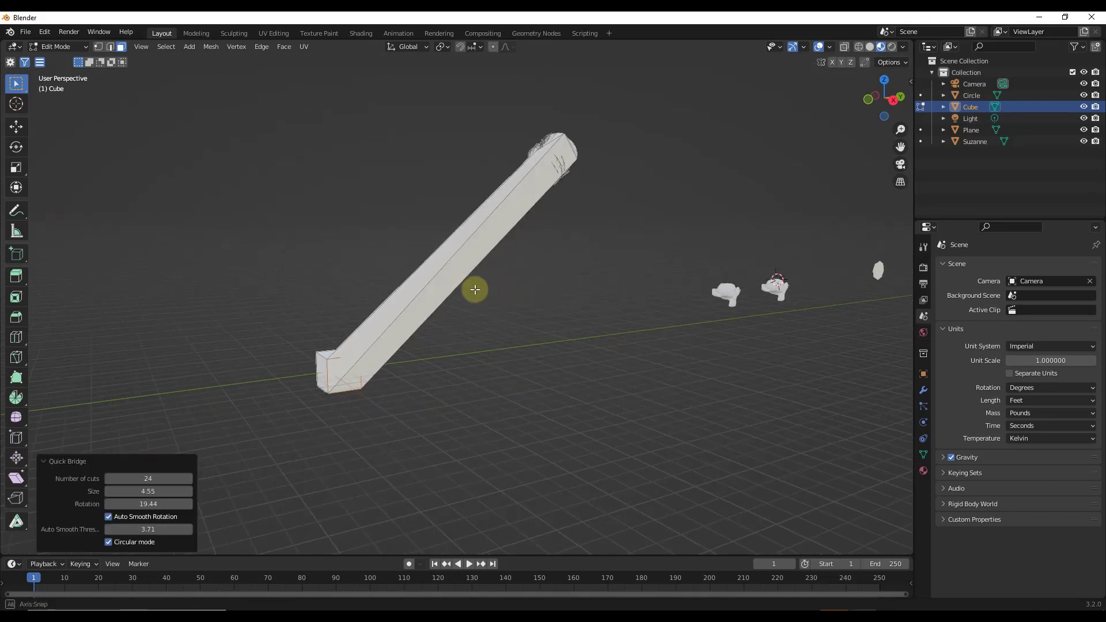
# Step: Raise the bridge to 36 cuts, turn off Circular mode, and lower rotation to 14.58
pyautogui.moveTo(475, 289); pyautogui.dragTo(469, 346, button='middle')
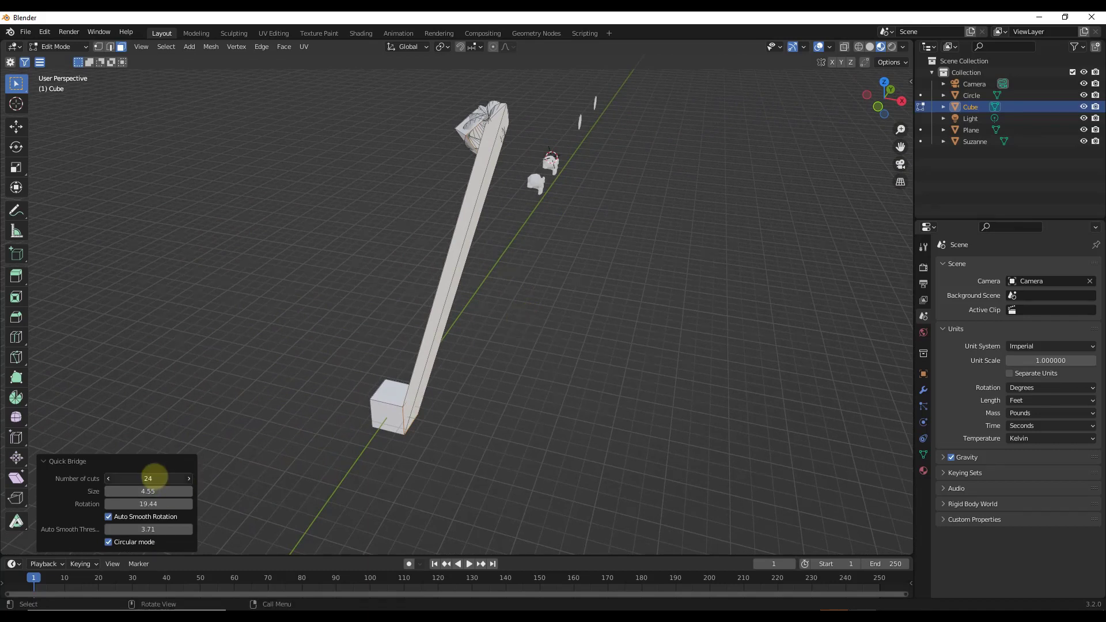
pyautogui.moveTo(148, 477)
pyautogui.mouseDown()
pyautogui.moveTo(136, 478)
pyautogui.moveTo(161, 478)
pyautogui.mouseUp()
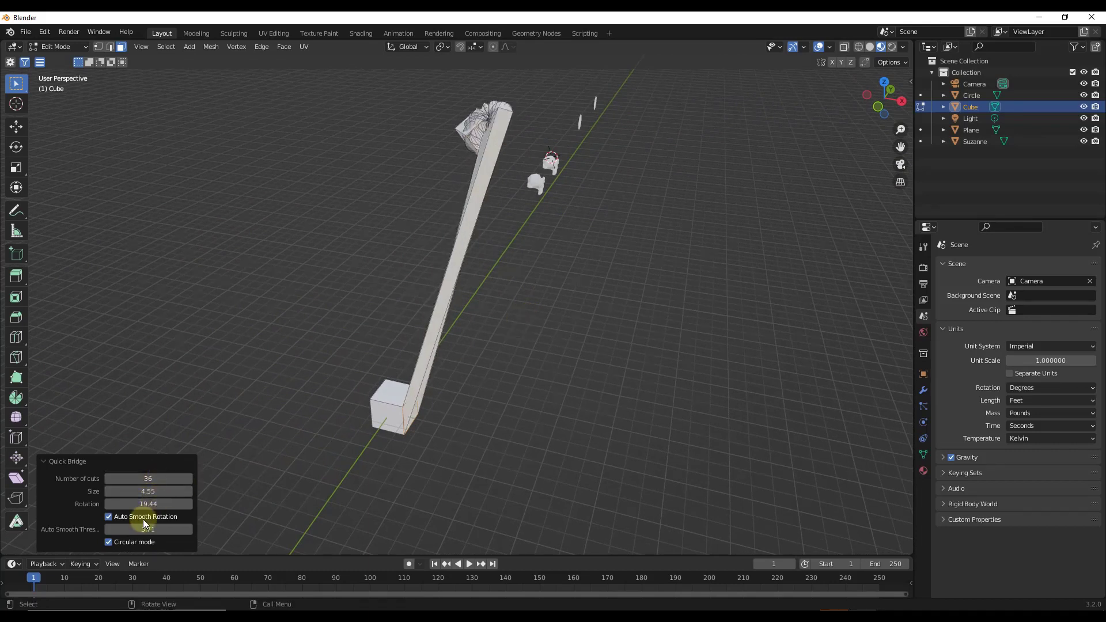
pyautogui.click(126, 541)
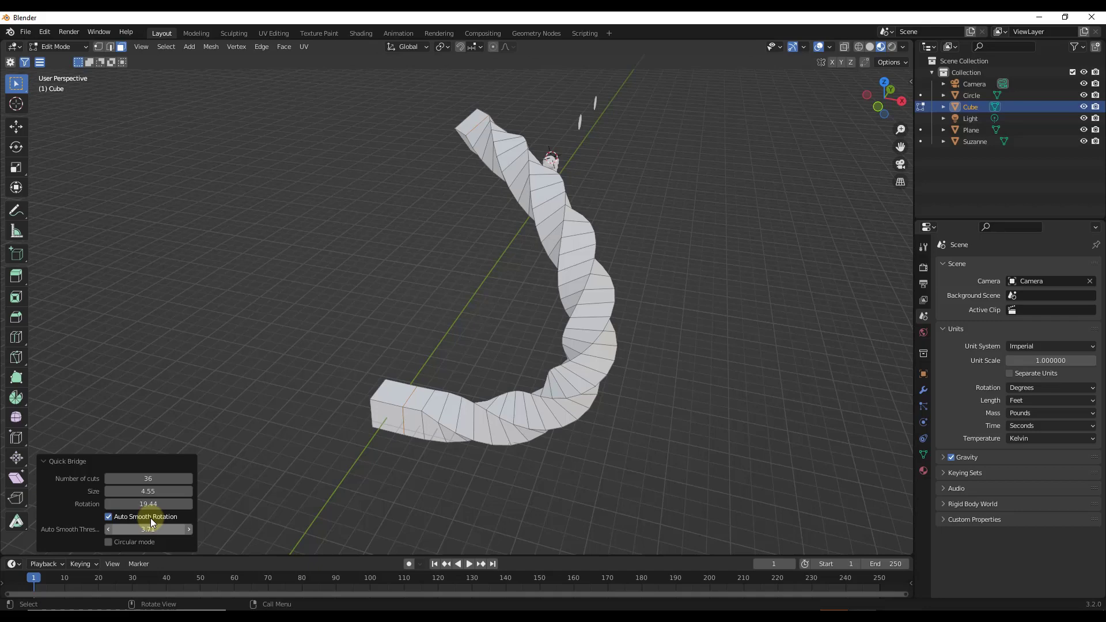
pyautogui.moveTo(610, 239); pyautogui.dragTo(564, 253, button='middle')
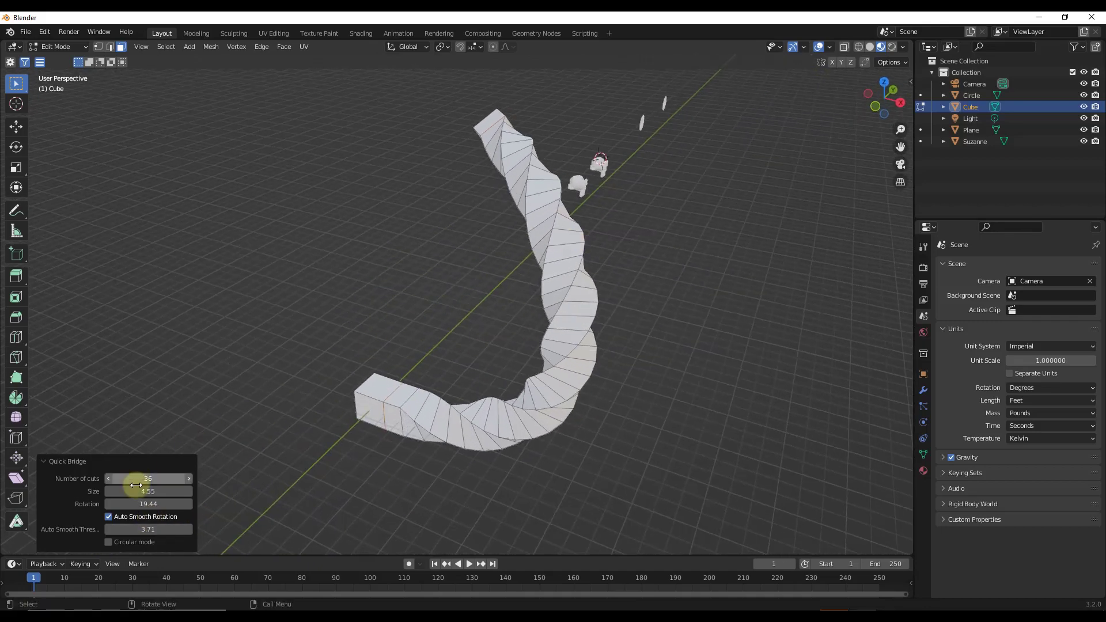
pyautogui.moveTo(158, 503); pyautogui.dragTo(55, 520)
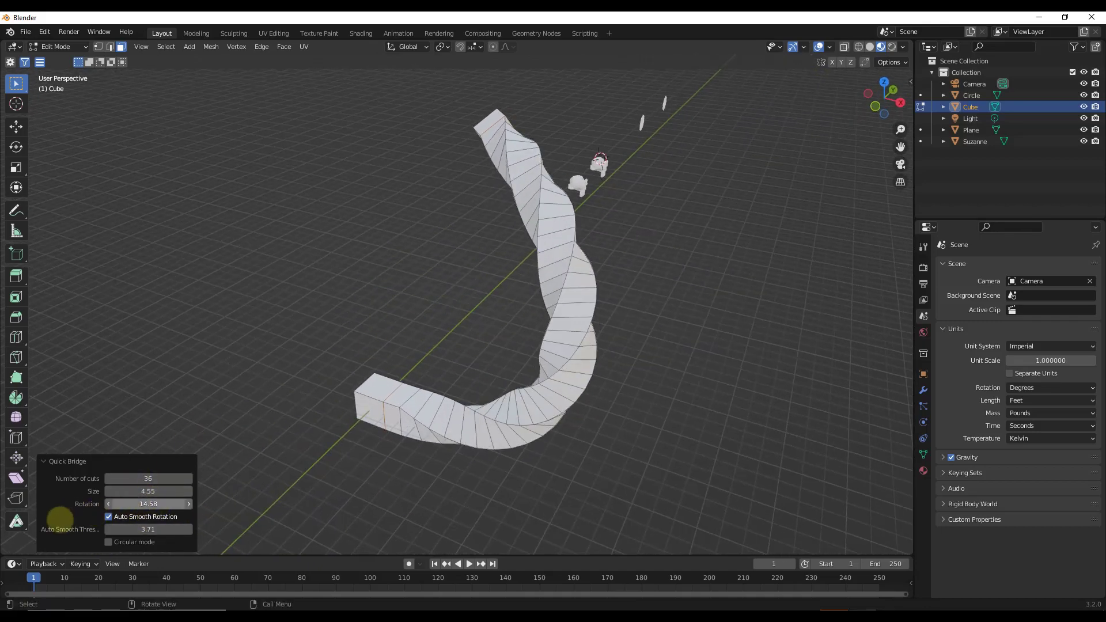
# Step: Reset rotation to 0, set size to 2.30, then twist the bridge to rotation 17.31
pyautogui.click(167, 503)
pyautogui.write('0')
pyautogui.press('Return')
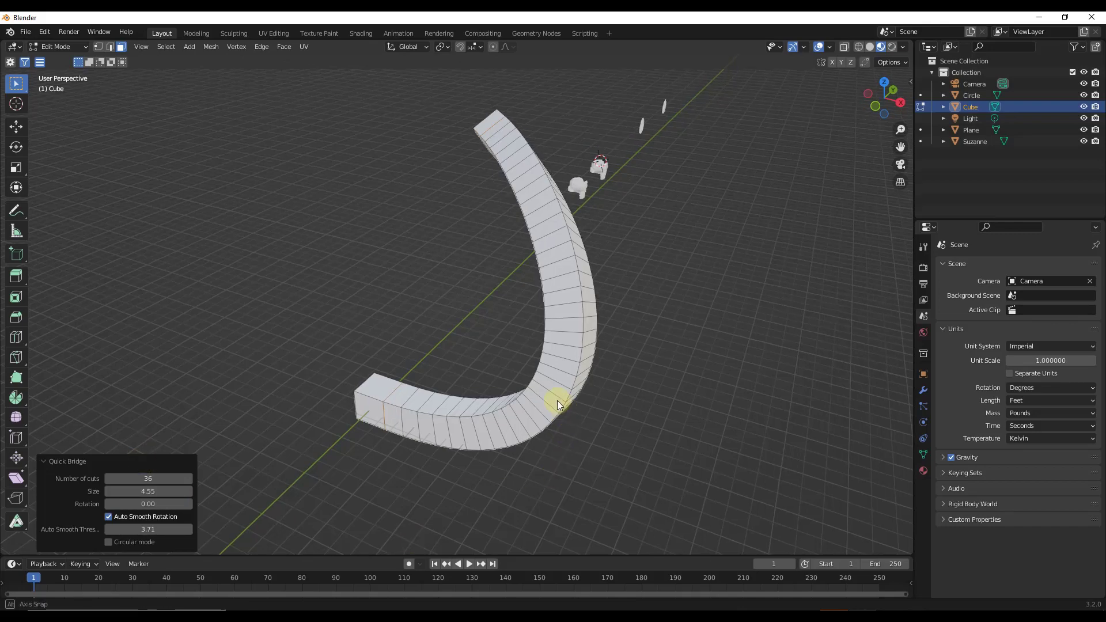
pyautogui.moveTo(563, 399); pyautogui.dragTo(457, 423, button='middle')
pyautogui.moveTo(138, 491)
pyautogui.mouseDown()
pyautogui.moveTo(115, 493)
pyautogui.moveTo(226, 493)
pyautogui.moveTo(111, 500)
pyautogui.moveTo(143, 484)
pyautogui.moveTo(123, 484)
pyautogui.moveTo(134, 475)
pyautogui.moveTo(155, 505)
pyautogui.moveTo(467, 511)
pyautogui.mouseUp()
pyautogui.moveTo(636, 381); pyautogui.dragTo(306, 351, button='middle')
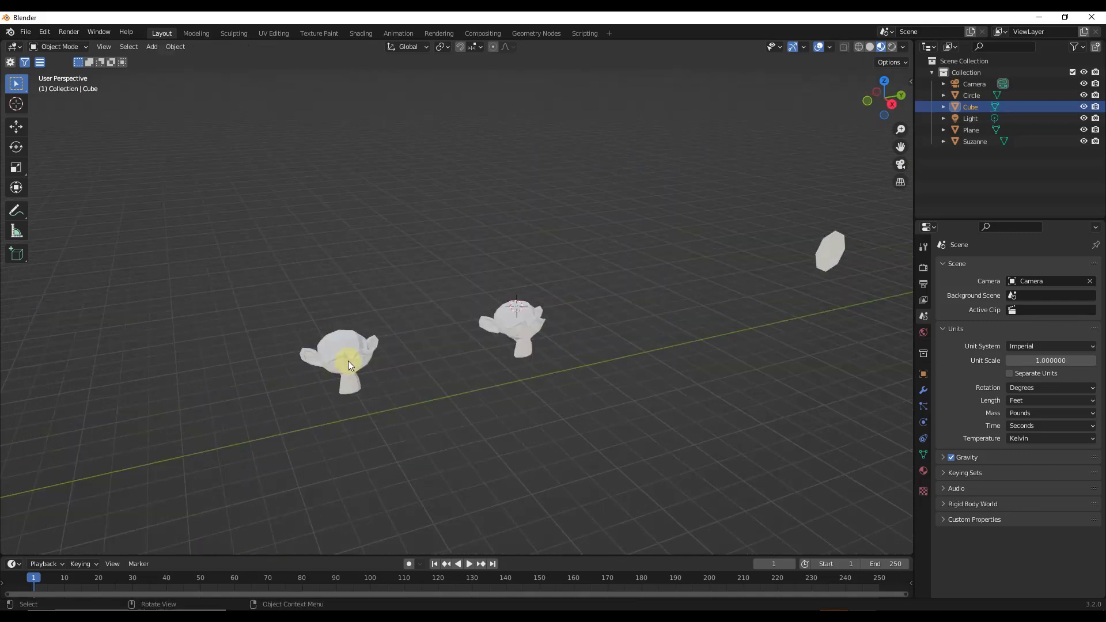
# Step: Select a Suzanne head and enter Edit Mode, viewing both monkeys from the front
pyautogui.click(346, 356)
pyautogui.press('Tab')
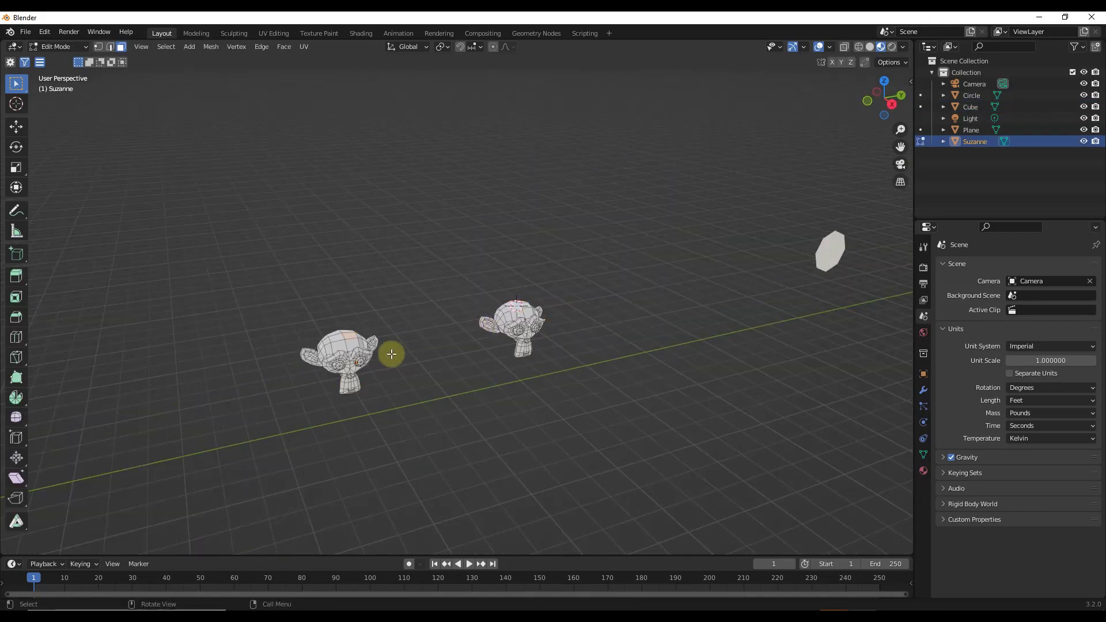
pyautogui.scroll(4, 321, 321)
pyautogui.moveTo(321, 296); pyautogui.dragTo(473, 469, button='middle')
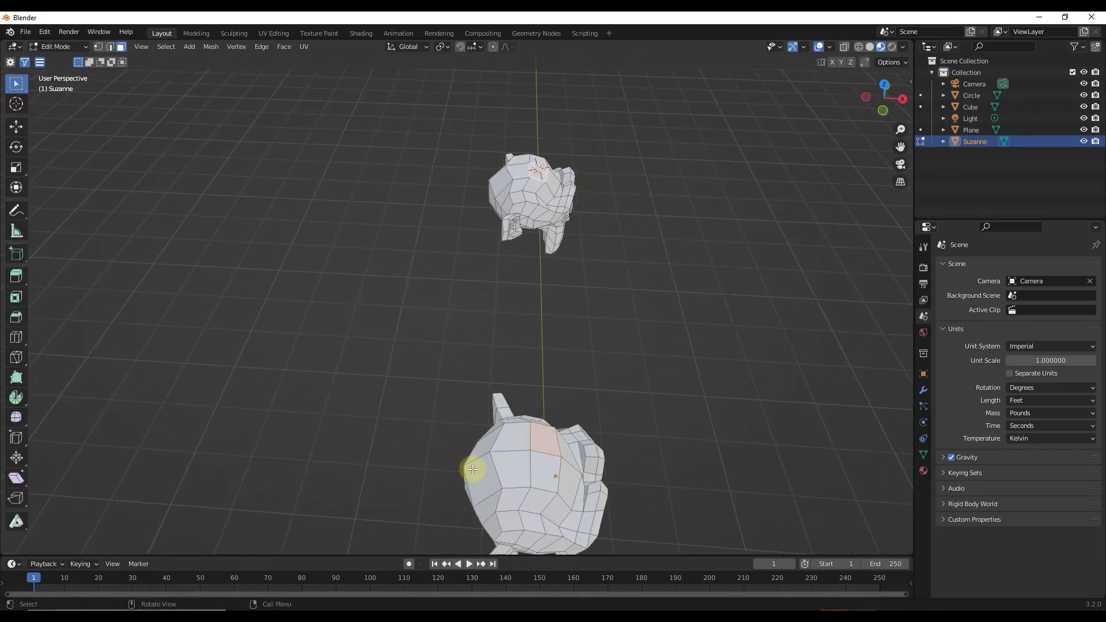
pyautogui.moveTo(481, 399); pyautogui.dragTo(351, 374, button='middle')
# Step: Join the two monkey heads with a Quick Bridge and shrink its size to 0.80
pyautogui.rightClick(364, 365)
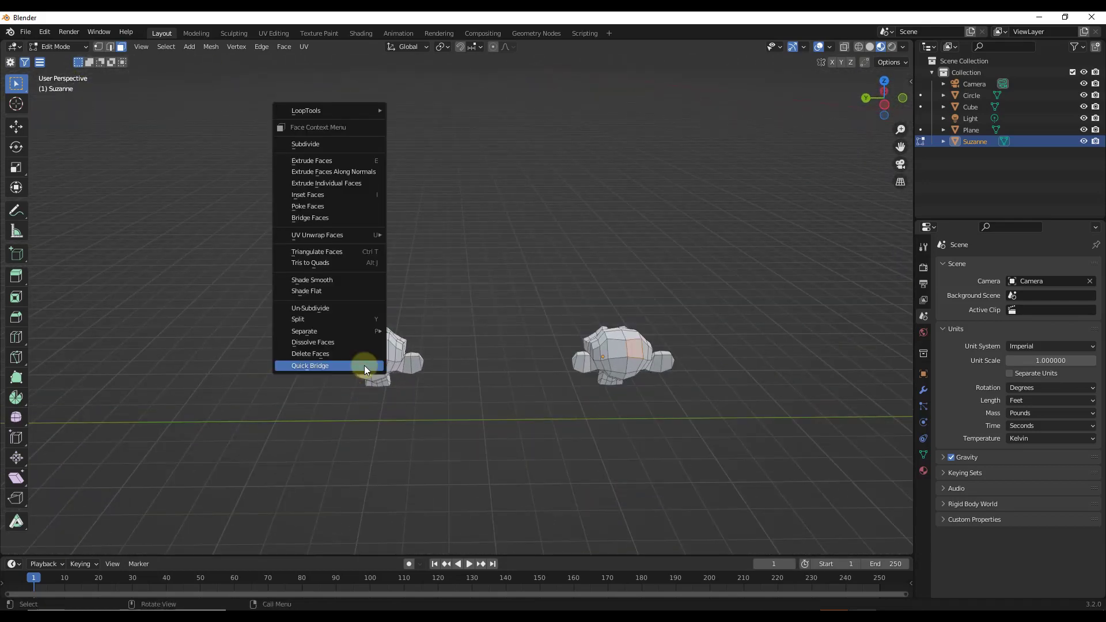
pyautogui.click(363, 365)
pyautogui.moveTo(447, 375); pyautogui.dragTo(294, 467, button='middle')
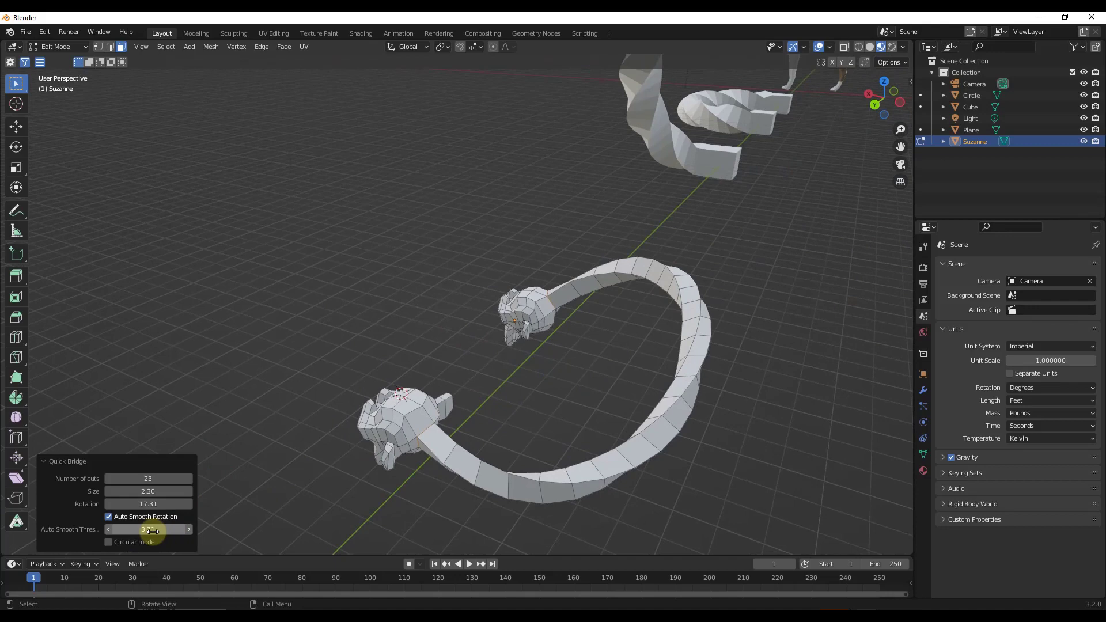
pyautogui.moveTo(148, 491); pyautogui.dragTo(117, 490)
pyautogui.moveTo(290, 428); pyautogui.dragTo(576, 413, button='middle')
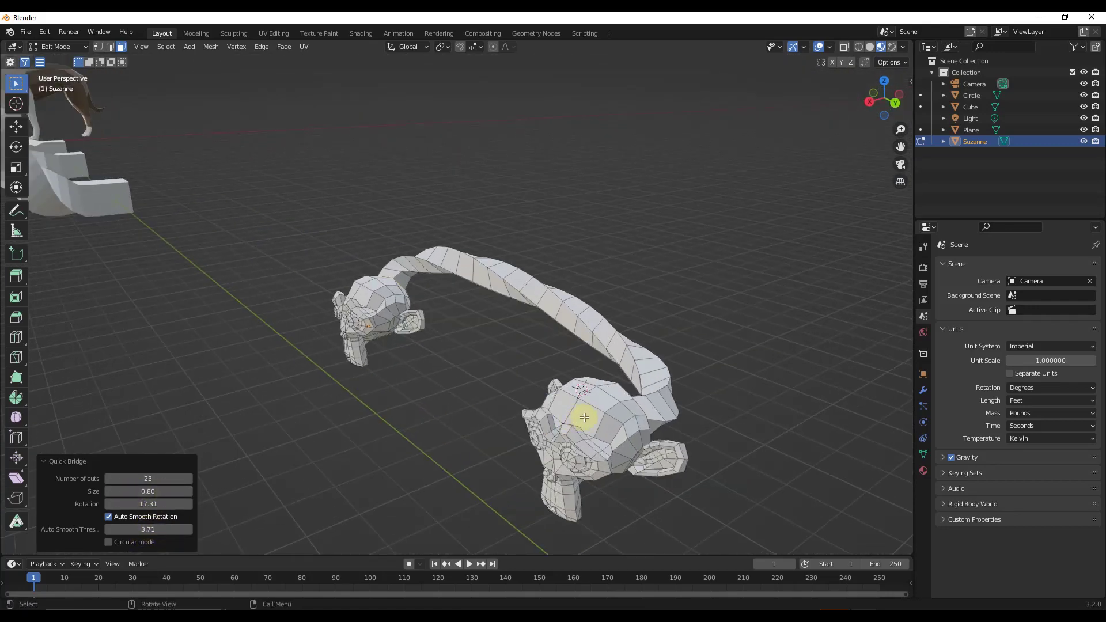
# Step: Pick a face on the near monkey and build a second Quick Bridge between the heads
pyautogui.click(367, 336)
pyautogui.moveTo(366, 336); pyautogui.dragTo(377, 348, button='middle')
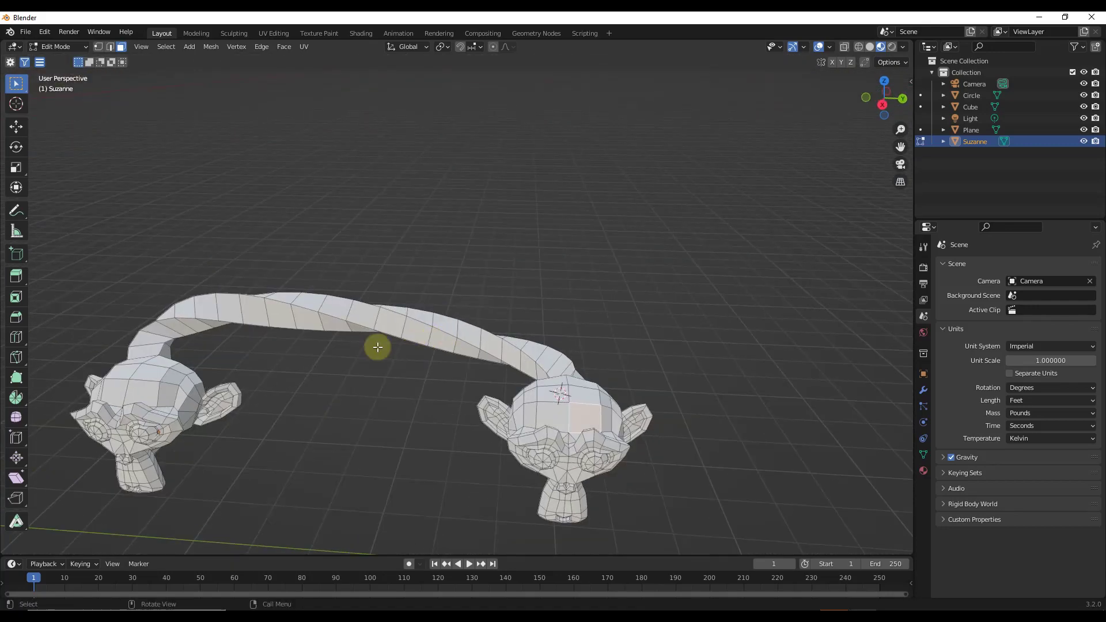
pyautogui.rightClick(138, 390)
pyautogui.click(140, 390)
# Step: Thin the second bridge to size 0.56 and inspect the bridged monkey pair
pyautogui.moveTo(180, 408); pyautogui.dragTo(439, 455, button='middle')
pyautogui.moveTo(412, 449); pyautogui.dragTo(215, 491, button='middle')
pyautogui.moveTo(162, 491); pyautogui.dragTo(149, 491)
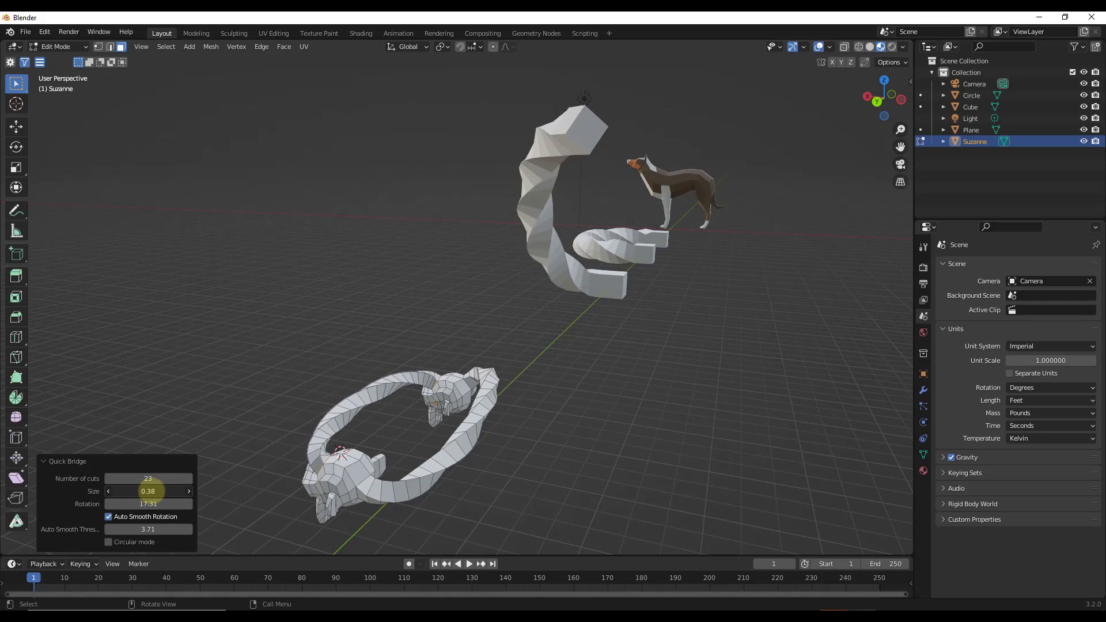
pyautogui.moveTo(329, 433); pyautogui.dragTo(422, 447, button='middle')
pyautogui.scroll(3, 423, 447)
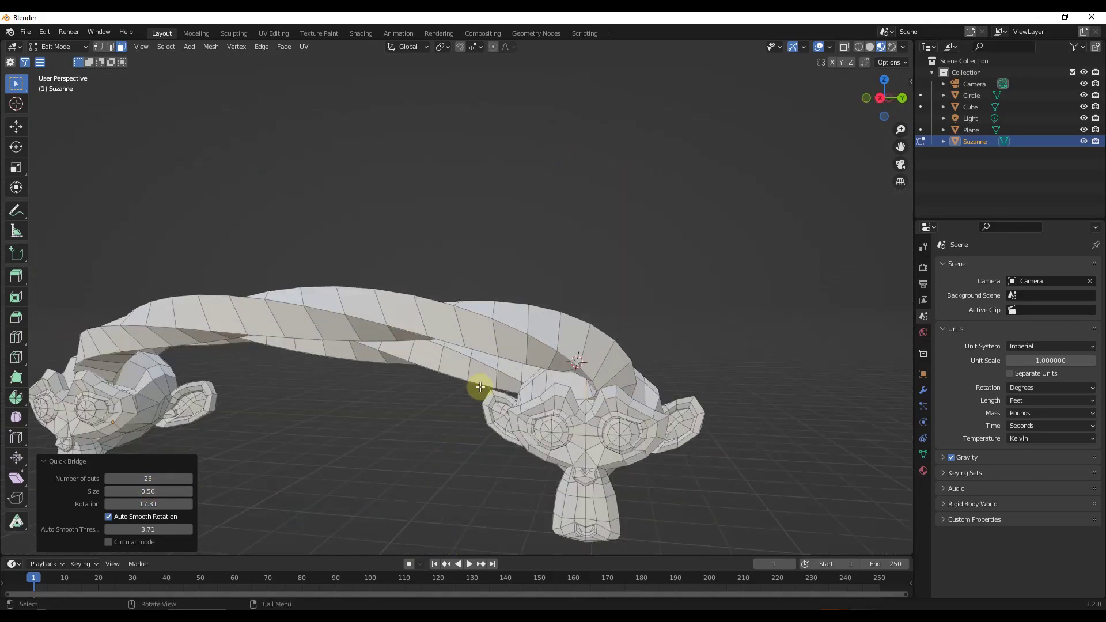
pyautogui.moveTo(482, 387); pyautogui.dragTo(334, 412, button='middle')
# Step: Return to Object Mode, select the Circle object, and enter its Edit Mode
pyautogui.press('Tab')
pyautogui.scroll(-4, 359, 393)
pyautogui.scroll(-2, 711, 285)
pyautogui.scroll(5, 748, 306)
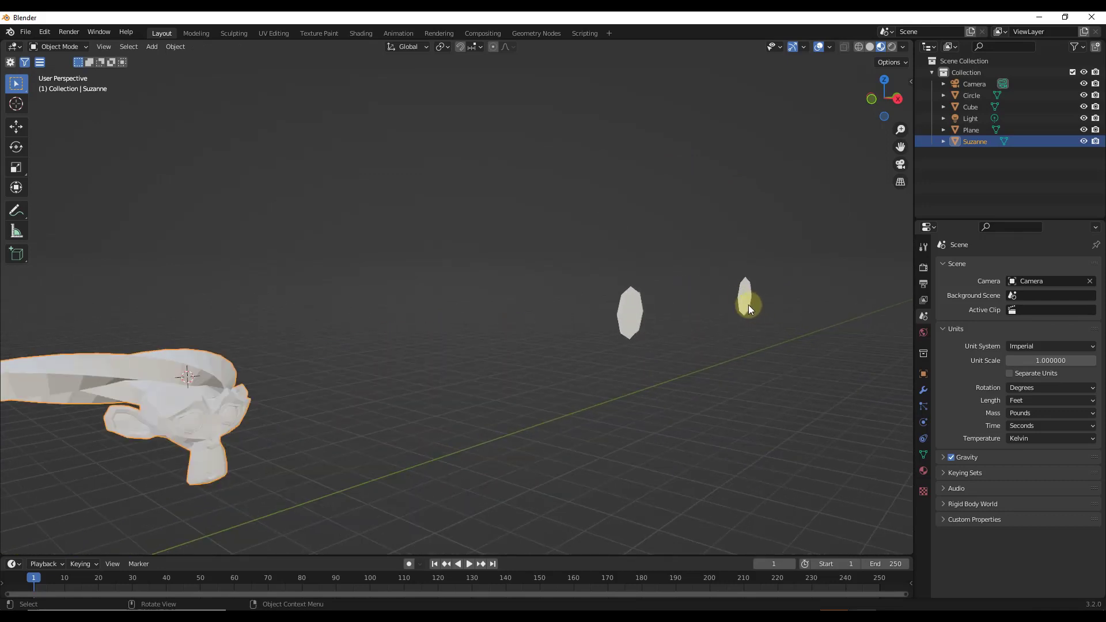
pyautogui.click(745, 300)
pyautogui.moveTo(738, 320); pyautogui.dragTo(333, 337, button='middle')
pyautogui.press('Tab')
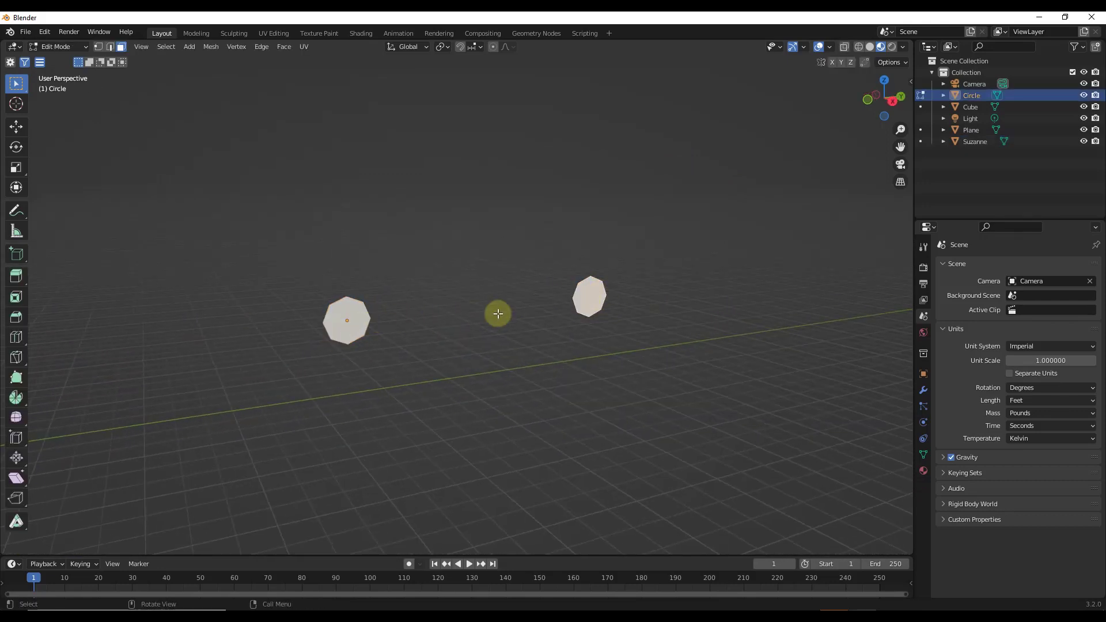
# Step: Quick Bridge the two circles, then set rotation to 0 and size to 2.66
pyautogui.moveTo(427, 334); pyautogui.dragTo(415, 350, button='middle')
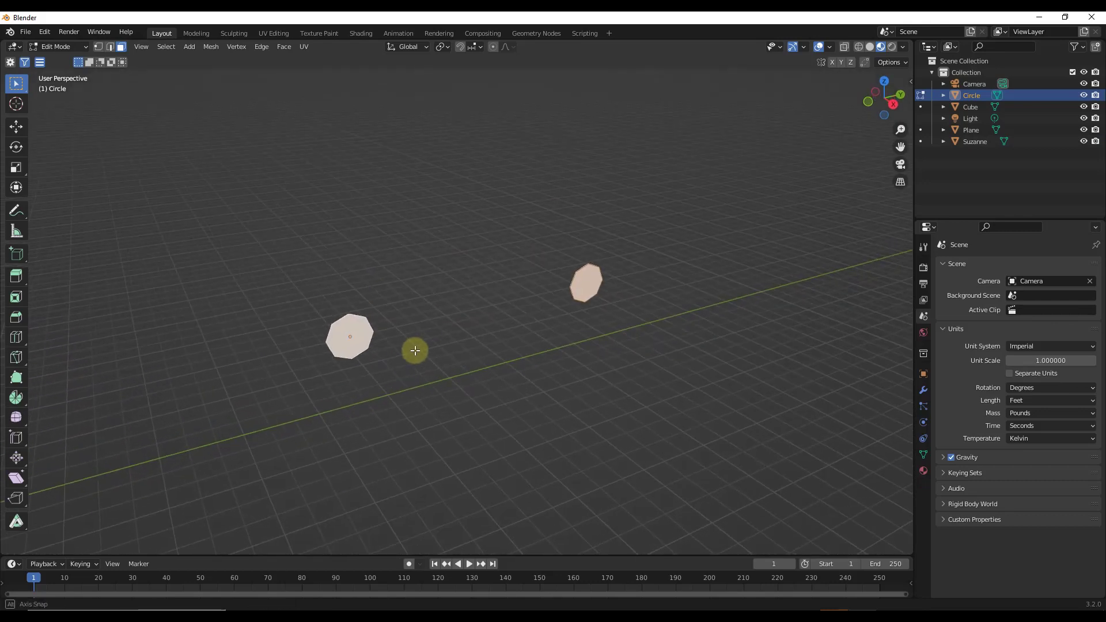
pyautogui.rightClick(350, 331)
pyautogui.click(328, 331)
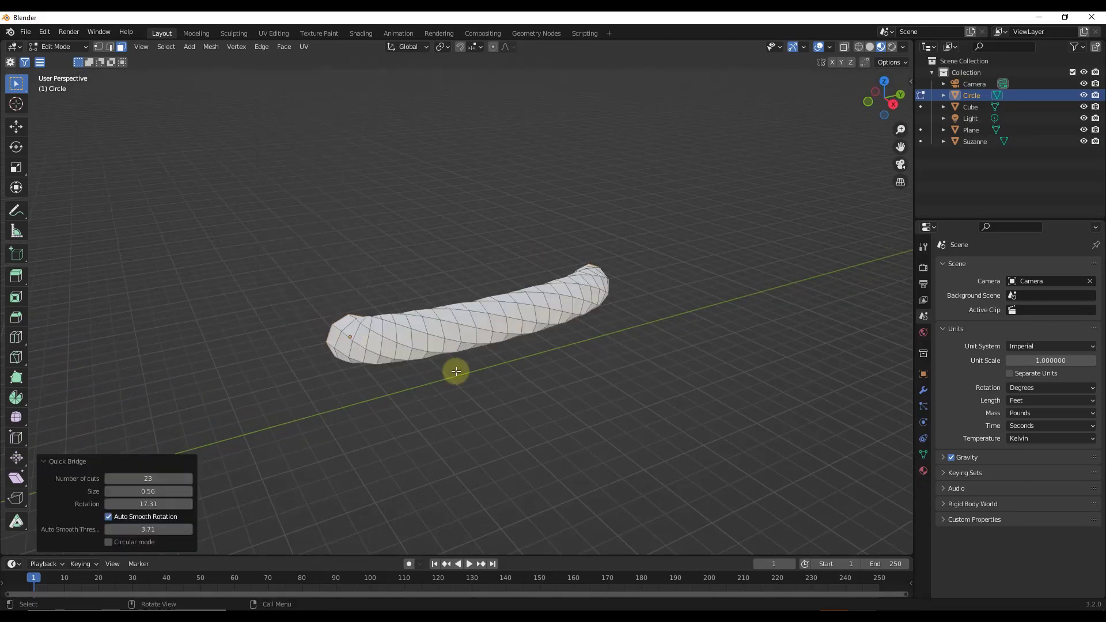
pyautogui.moveTo(455, 370); pyautogui.dragTo(507, 371, button='middle')
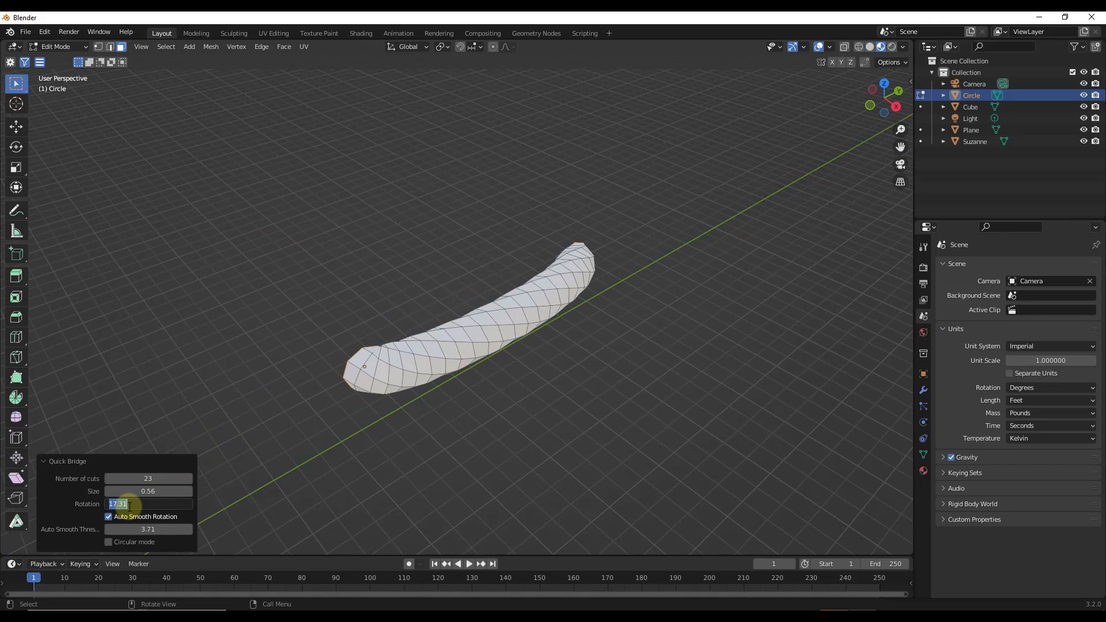
pyautogui.write('0')
pyautogui.press('Return')
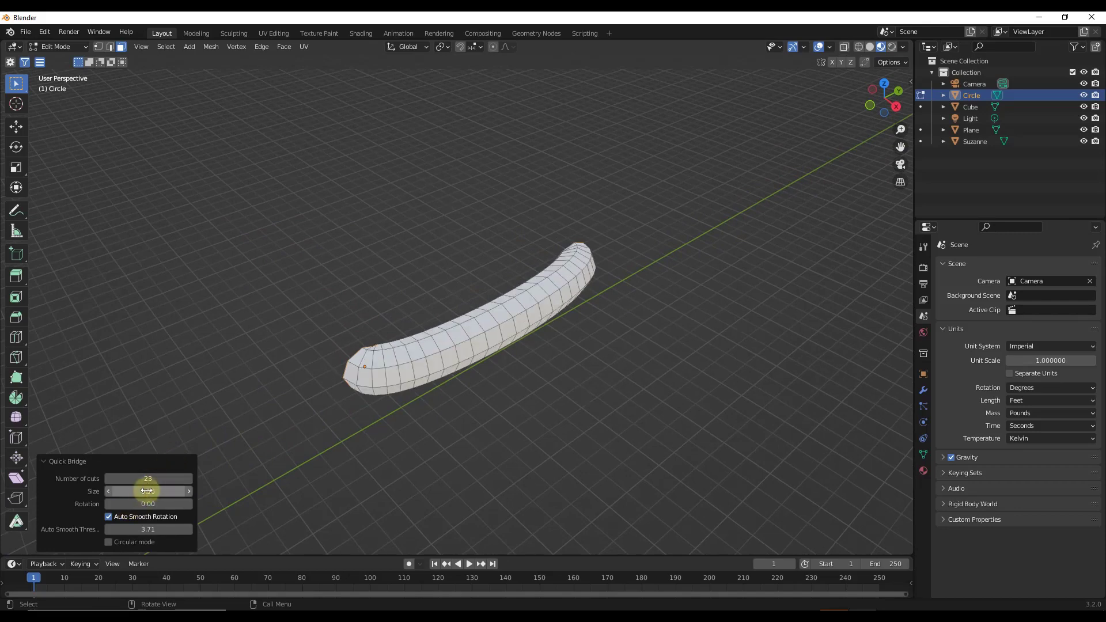
pyautogui.moveTo(147, 491); pyautogui.dragTo(614, 389)
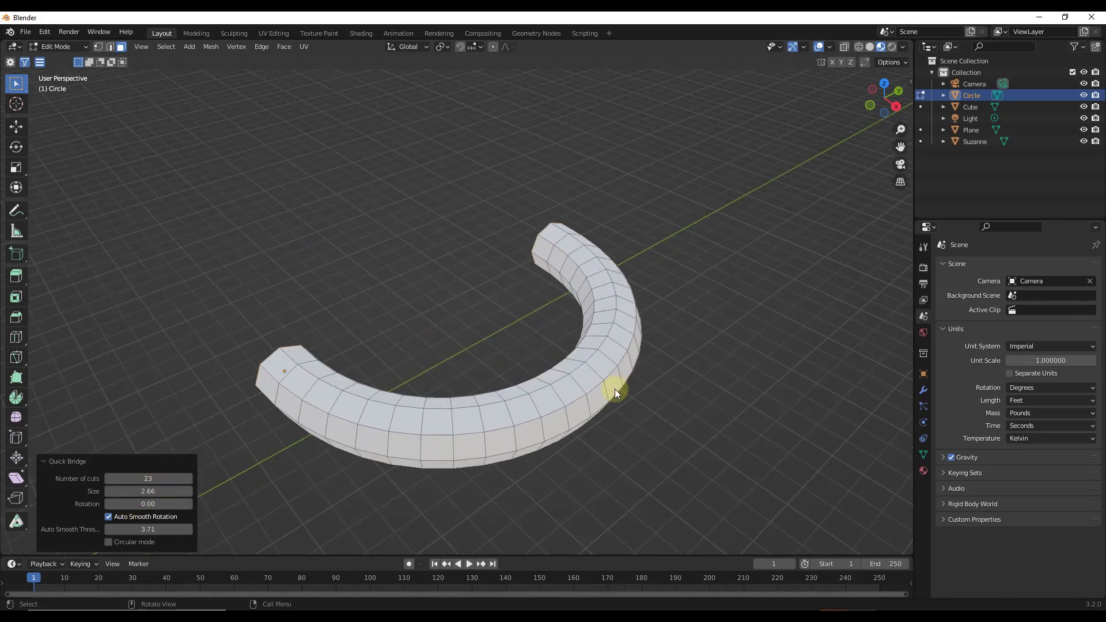
pyautogui.moveTo(614, 388); pyautogui.dragTo(483, 372, button='middle')
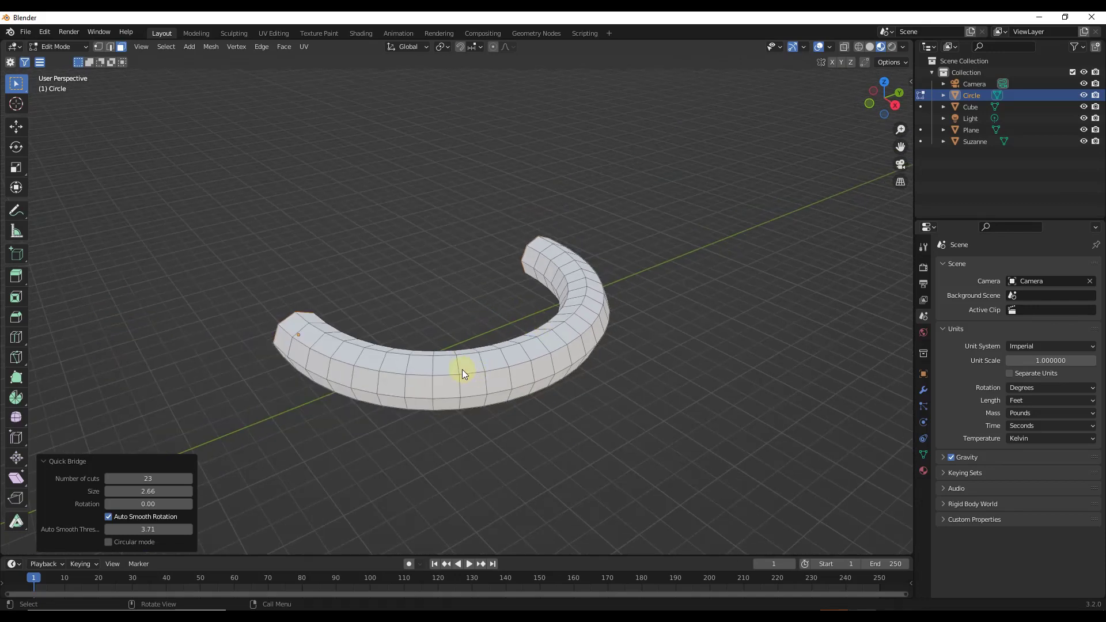